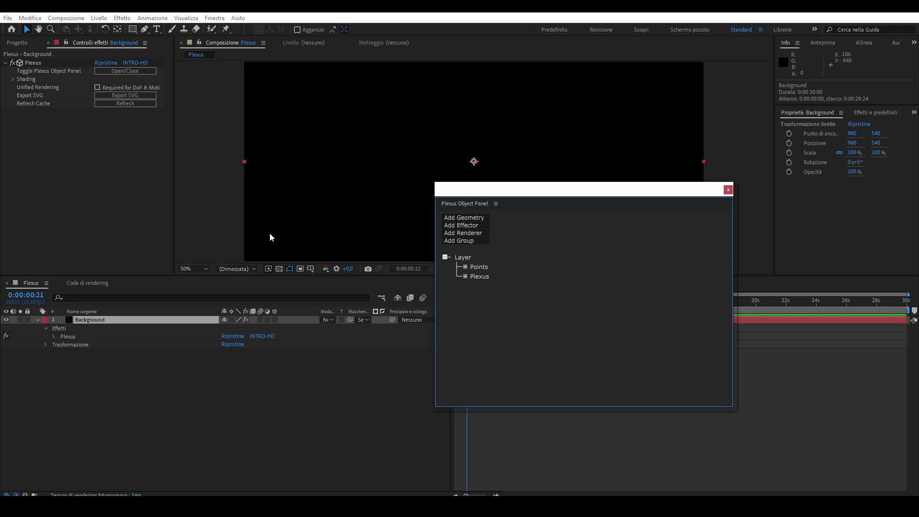
- Add a Primitives geometry and a Noise effector to the Plexus layer
{"action": "left_click", "coordinate": [465, 218]}
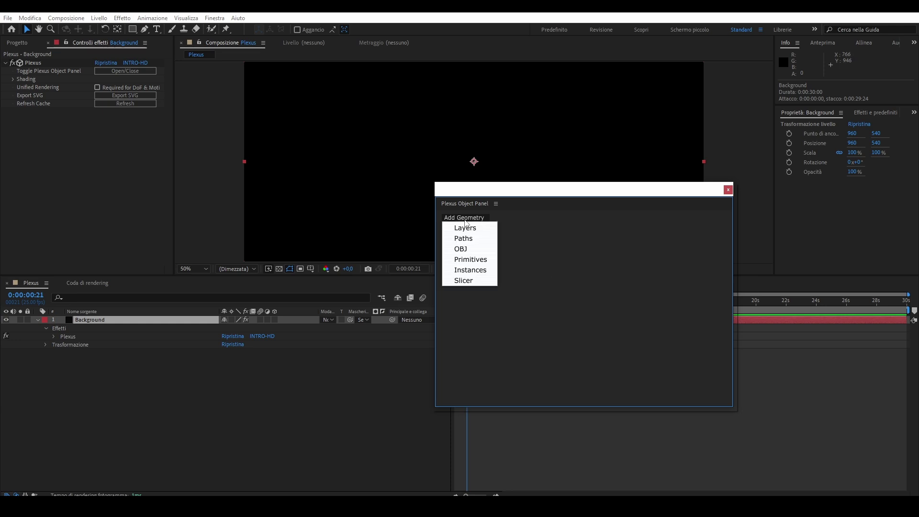
{"action": "left_click", "coordinate": [469, 259]}
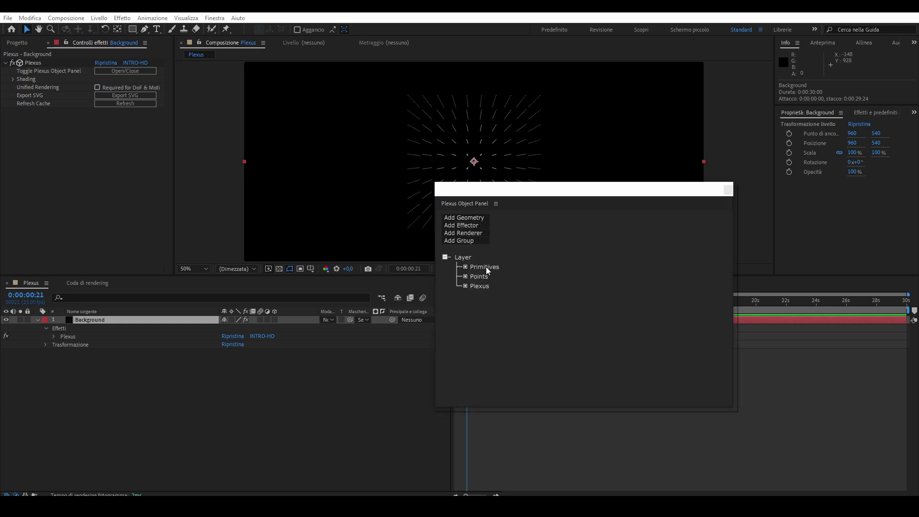
{"action": "left_click", "coordinate": [468, 226]}
{"action": "left_click", "coordinate": [469, 236]}
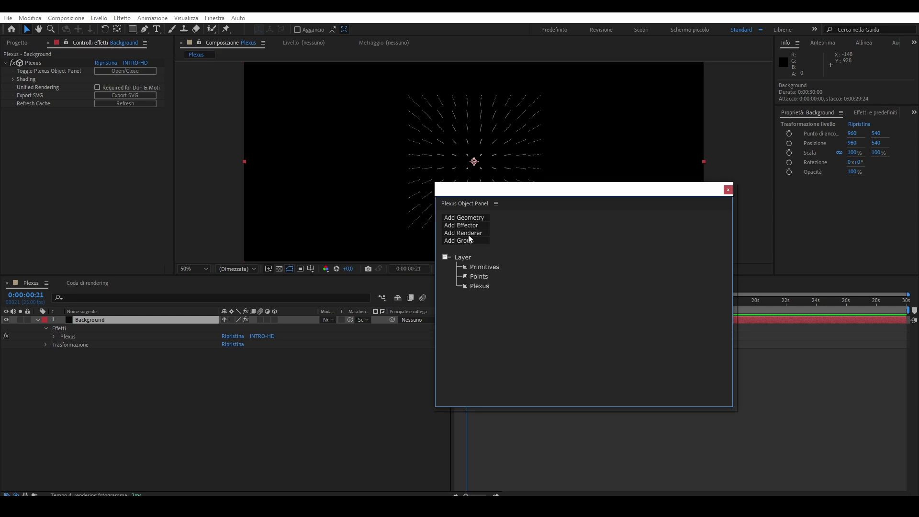
- Add a Lines renderer to the Plexus layer and move the floating object window clear of the composition preview
{"action": "left_click", "coordinate": [469, 234]}
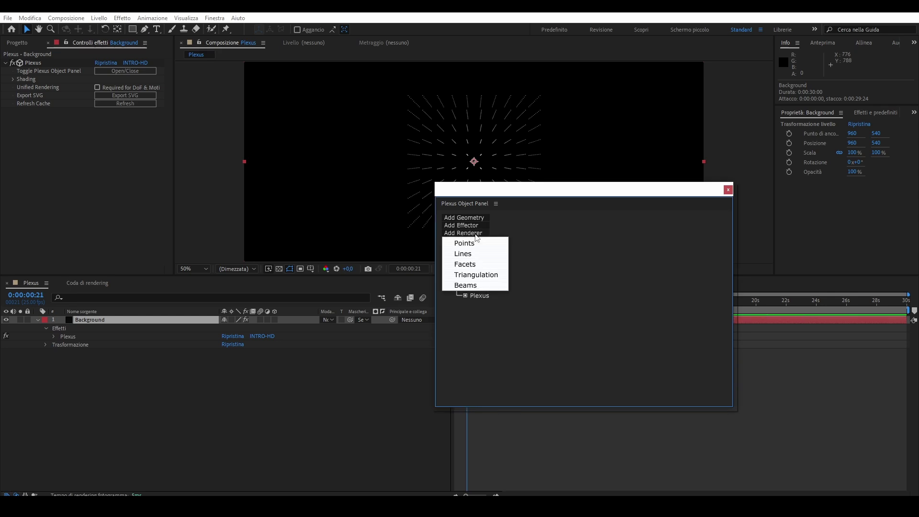
{"action": "left_click", "coordinate": [481, 259]}
{"action": "left_click_drag", "start_coordinate": [493, 193], "coordinate": [646, 209]}
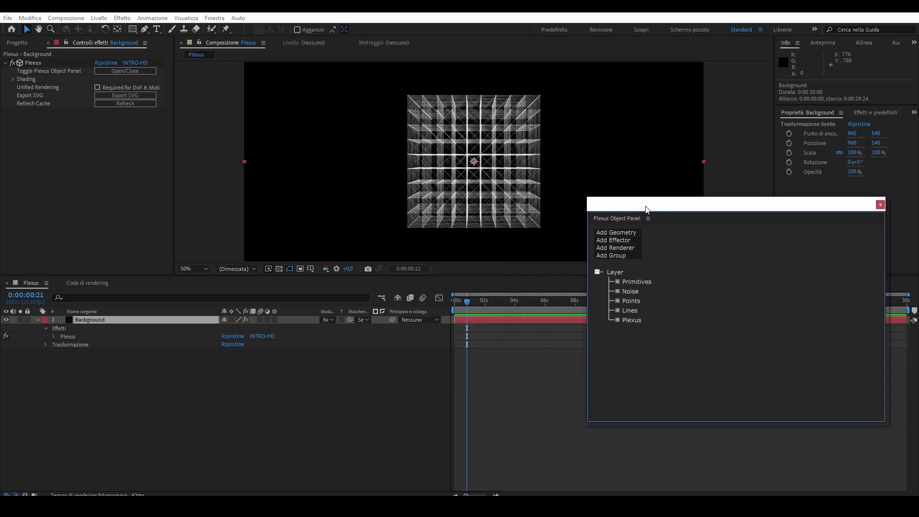
- Set the Primitives cube's width to 1209 and its height to 811
{"action": "left_click", "coordinate": [49, 336]}
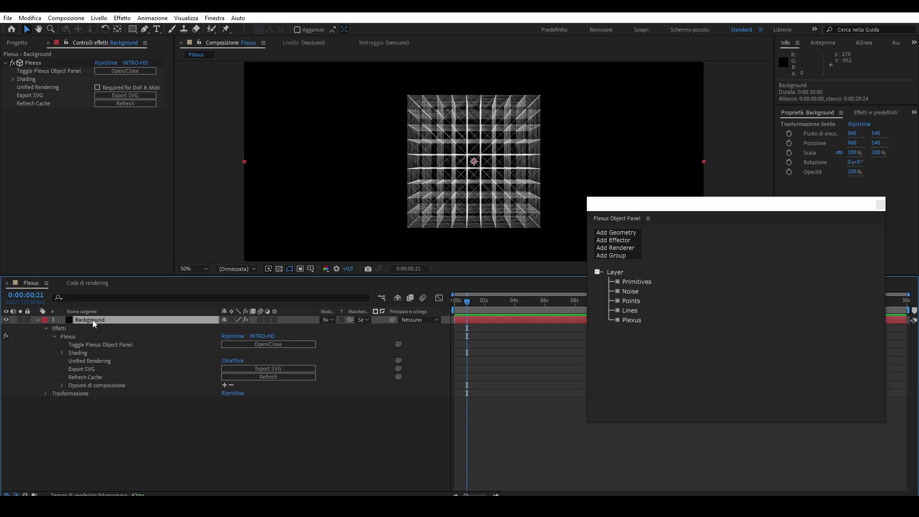
{"action": "left_click", "coordinate": [639, 284]}
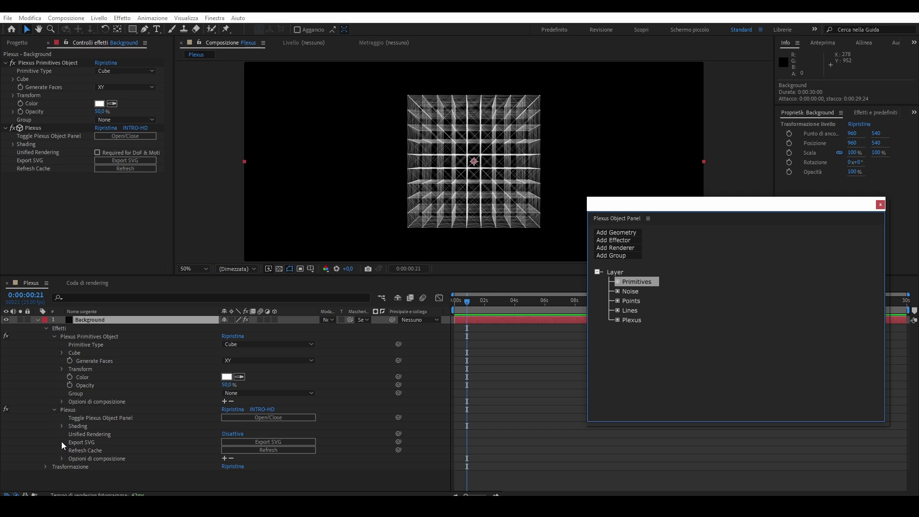
{"action": "left_click", "coordinate": [63, 354]}
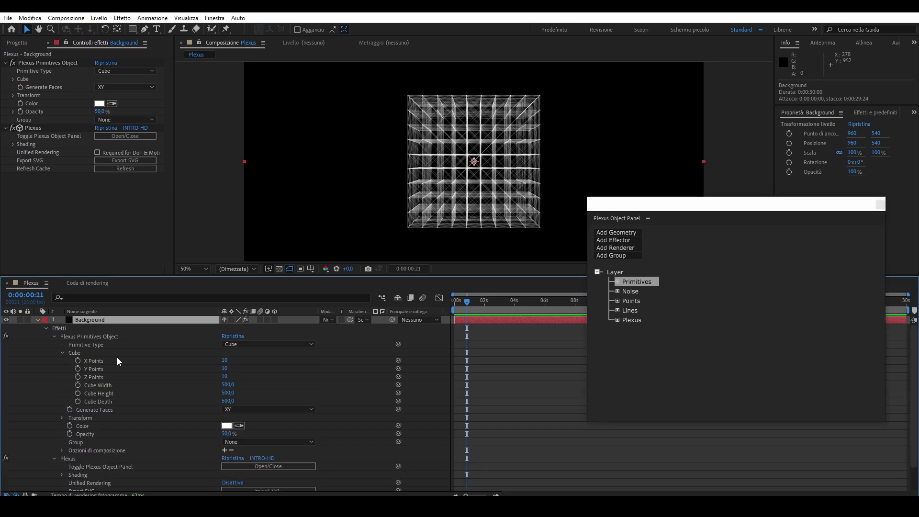
{"action": "left_click_drag", "start_coordinate": [225, 386], "coordinate": [333, 395]}
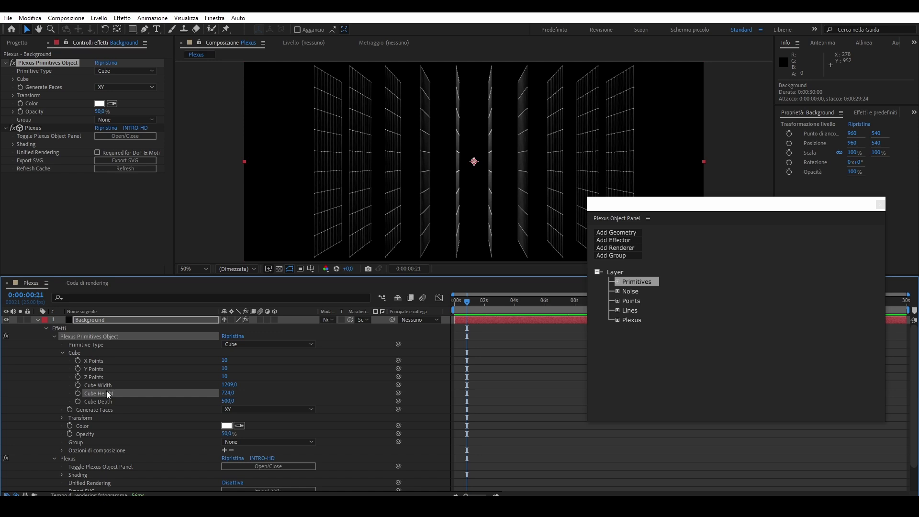
{"action": "left_click_drag", "start_coordinate": [228, 392], "coordinate": [267, 389]}
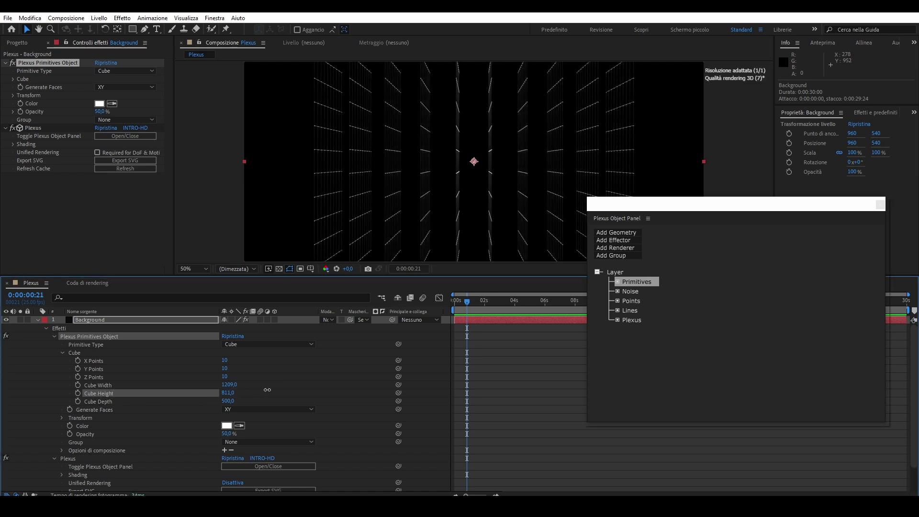
{"action": "left_click", "coordinate": [54, 337]}
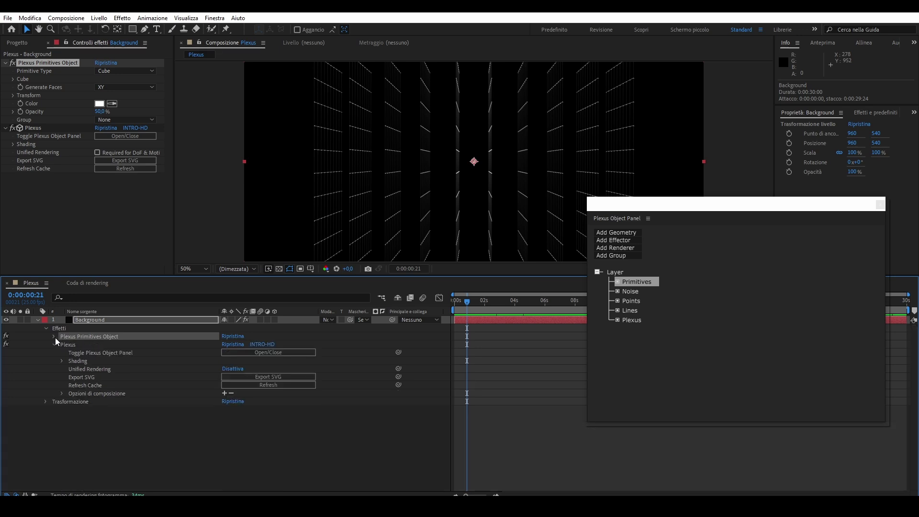
- Animate the Noise effector's Noise Amplitude with a keyframe of 0 at 0:00:00:03 and a much higher one at about 20 seconds
{"action": "left_click", "coordinate": [631, 292]}
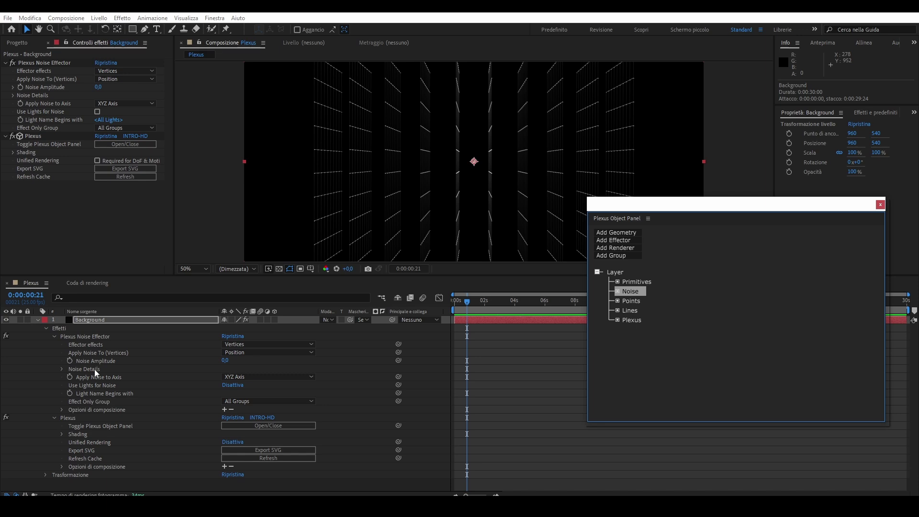
{"action": "left_click_drag", "start_coordinate": [473, 305], "coordinate": [457, 305]}
{"action": "left_click_drag", "start_coordinate": [668, 209], "coordinate": [696, 48]}
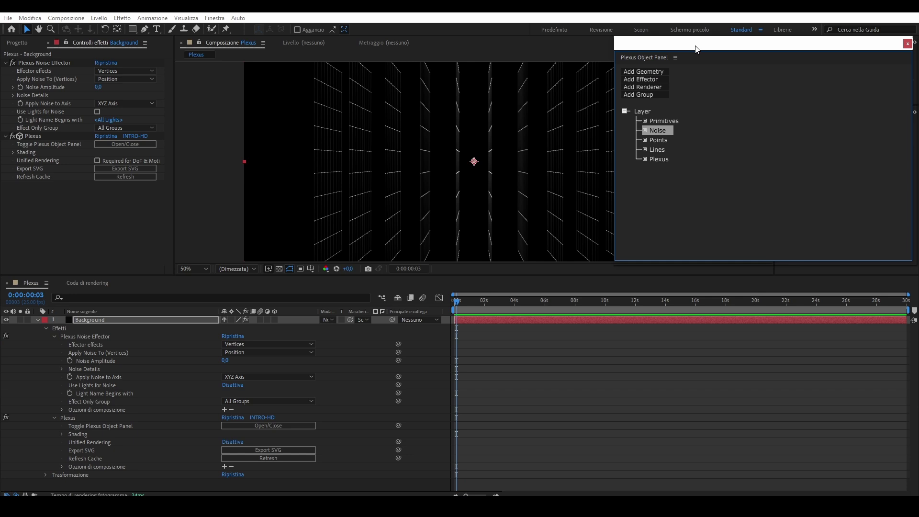
{"action": "left_click", "coordinate": [68, 361]}
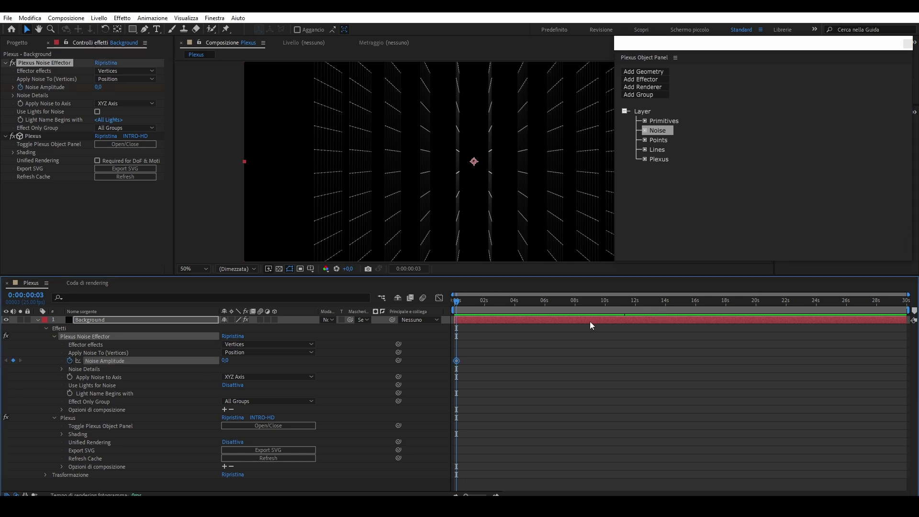
{"action": "left_click", "coordinate": [753, 304]}
{"action": "left_click_drag", "start_coordinate": [225, 364], "coordinate": [600, 405]}
- Preview the noise animation from near the start and go to 0:00:12:16 with the whole composition uncovered
{"action": "left_click_drag", "start_coordinate": [475, 303], "coordinate": [462, 308]}
{"action": "key", "text": "space"}
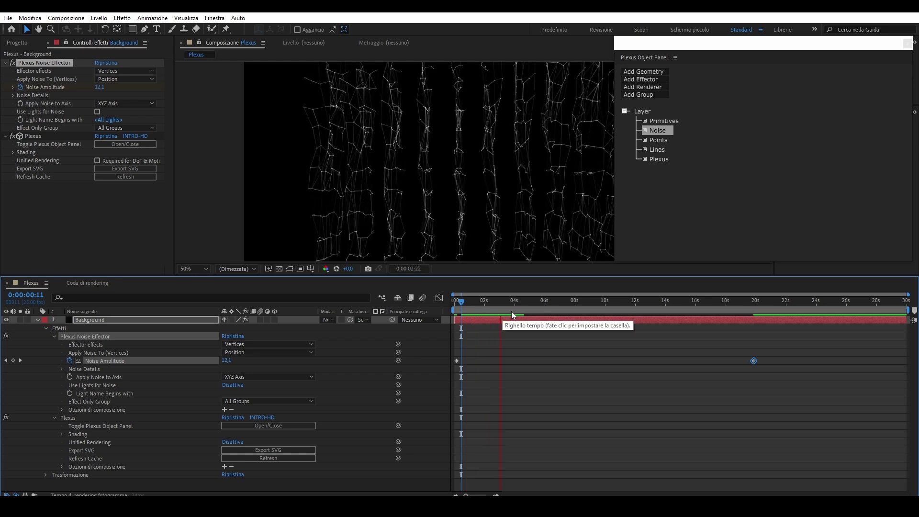
{"action": "left_click_drag", "start_coordinate": [565, 311], "coordinate": [645, 310]}
{"action": "left_click_drag", "start_coordinate": [664, 44], "coordinate": [755, 45]}
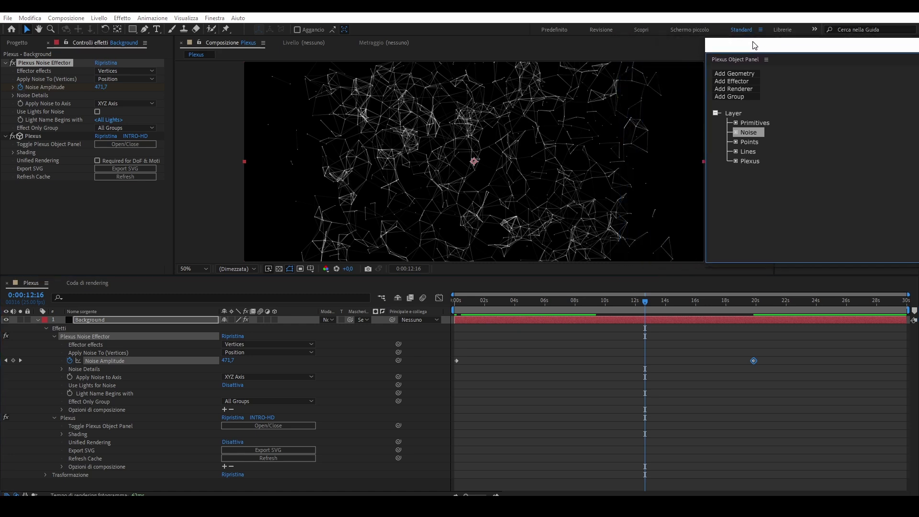
- Set the Points renderer's Points Size to 4.80
{"action": "left_click", "coordinate": [750, 142]}
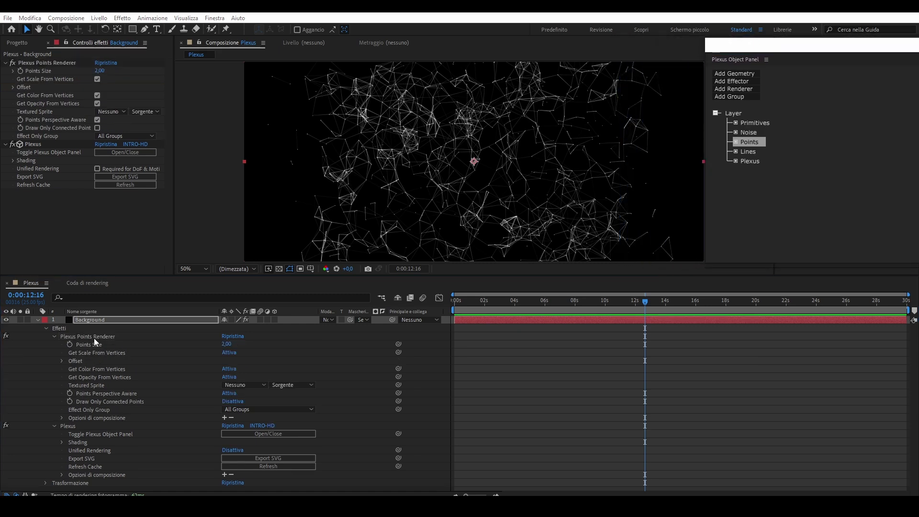
{"action": "left_click_drag", "start_coordinate": [225, 345], "coordinate": [236, 340]}
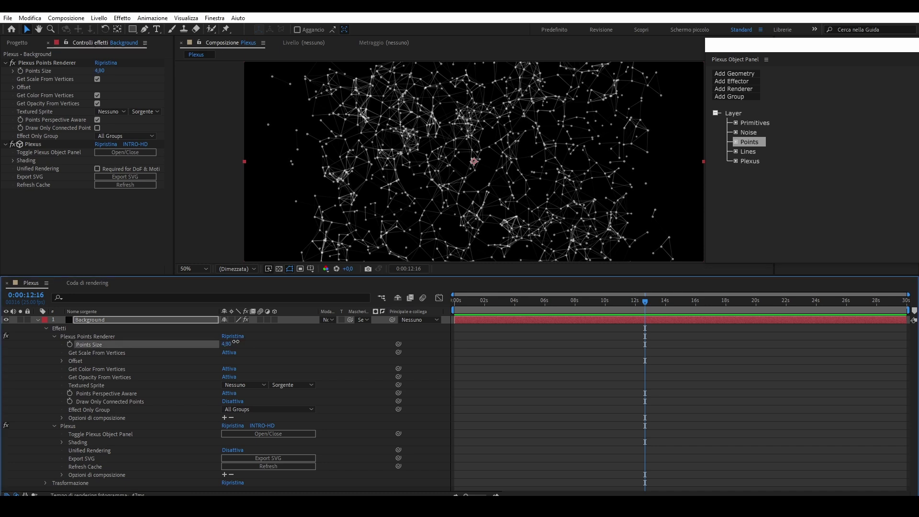
{"action": "left_click_drag", "start_coordinate": [235, 341], "coordinate": [237, 341]}
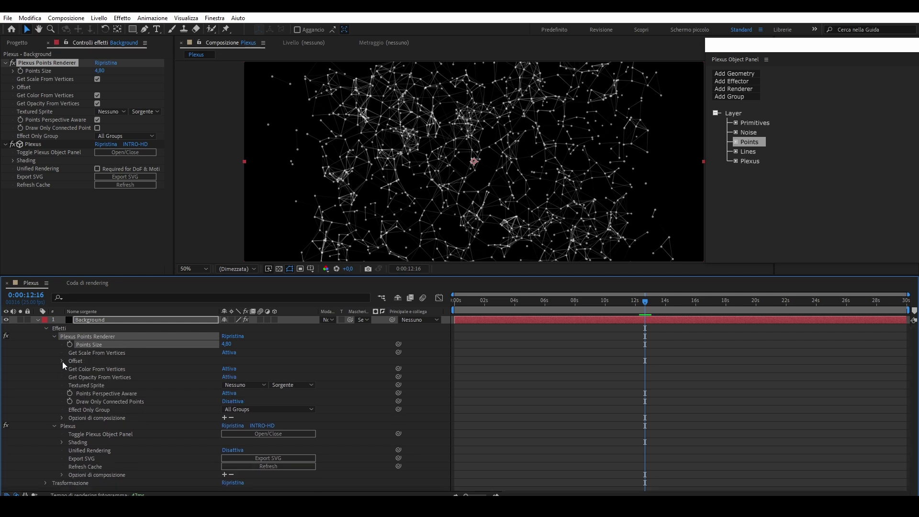
{"action": "left_click", "coordinate": [62, 417]}
{"action": "left_click", "coordinate": [63, 417]}
- Turn off Get Color and Get Opacity From Vertices for the Points renderer and set Points Color to red C22828
{"action": "left_click", "coordinate": [230, 370]}
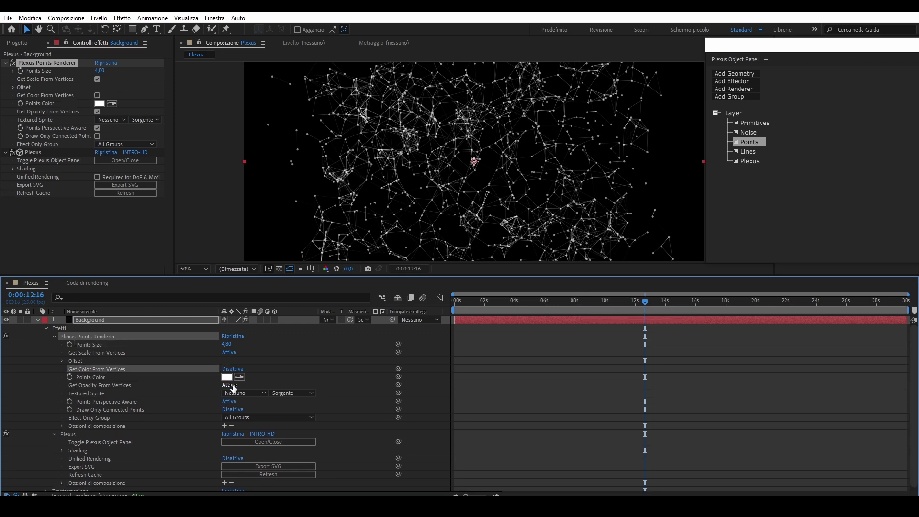
{"action": "left_click", "coordinate": [234, 385]}
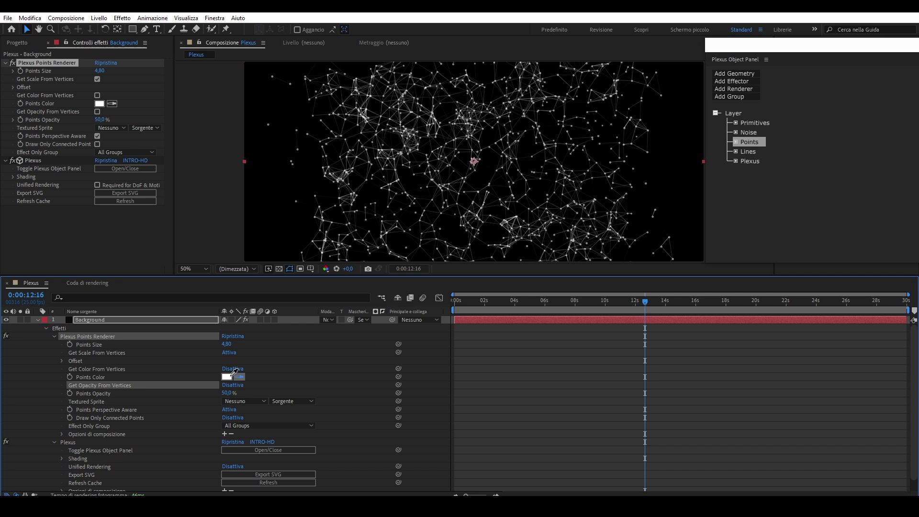
{"action": "left_click", "coordinate": [228, 376]}
{"action": "left_click", "coordinate": [223, 256]}
{"action": "left_click", "coordinate": [215, 240]}
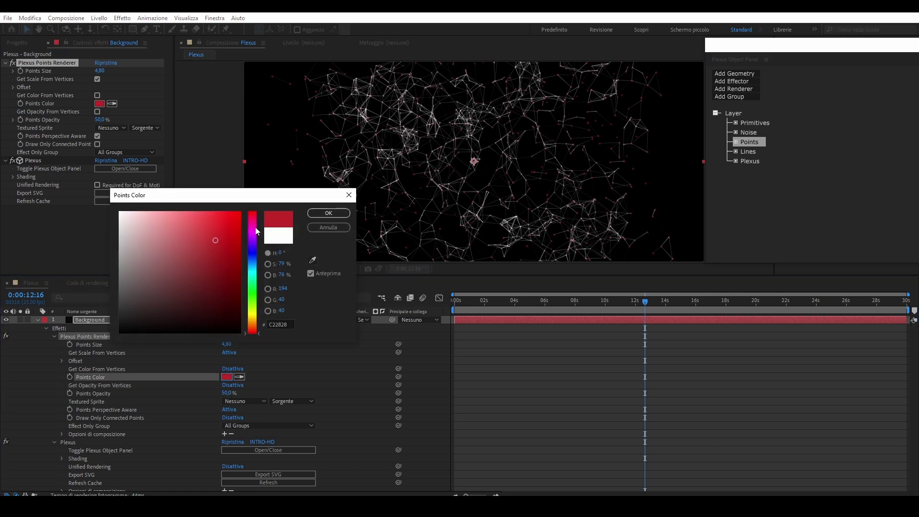
{"action": "left_click", "coordinate": [330, 217]}
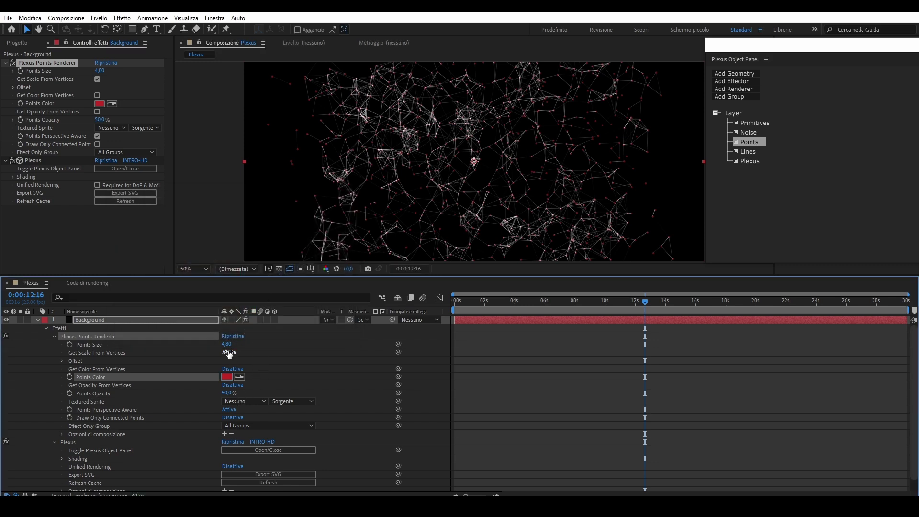
- Try slightly different Points Size values and end at 4.80
{"action": "left_click_drag", "start_coordinate": [226, 344], "coordinate": [236, 344]}
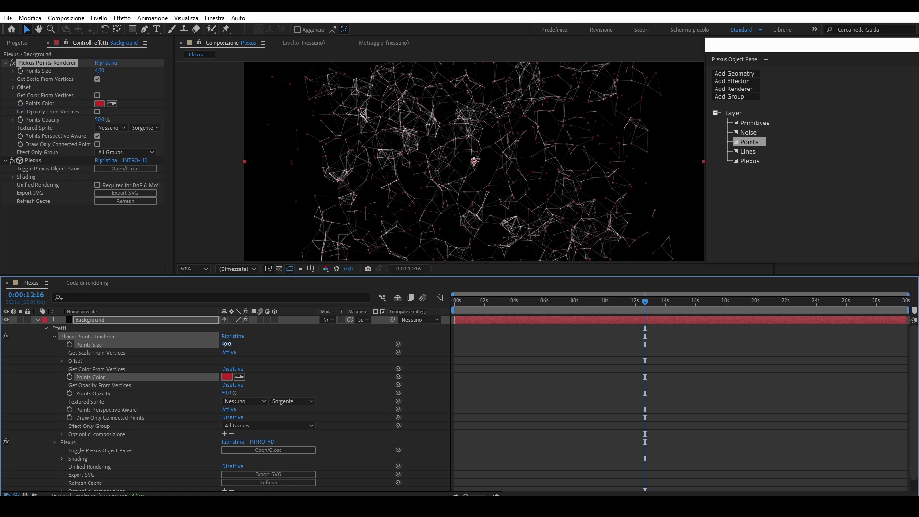
{"action": "left_click_drag", "start_coordinate": [227, 344], "coordinate": [228, 345]}
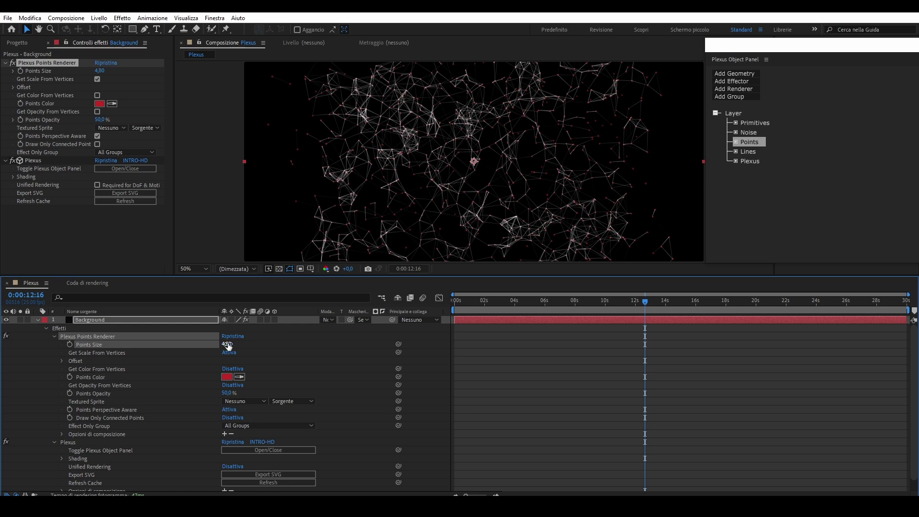
- Set the Lines renderer's Max No. of Vertices to Search to 33 and its Maximum Distance to 126
{"action": "left_click", "coordinate": [747, 154]}
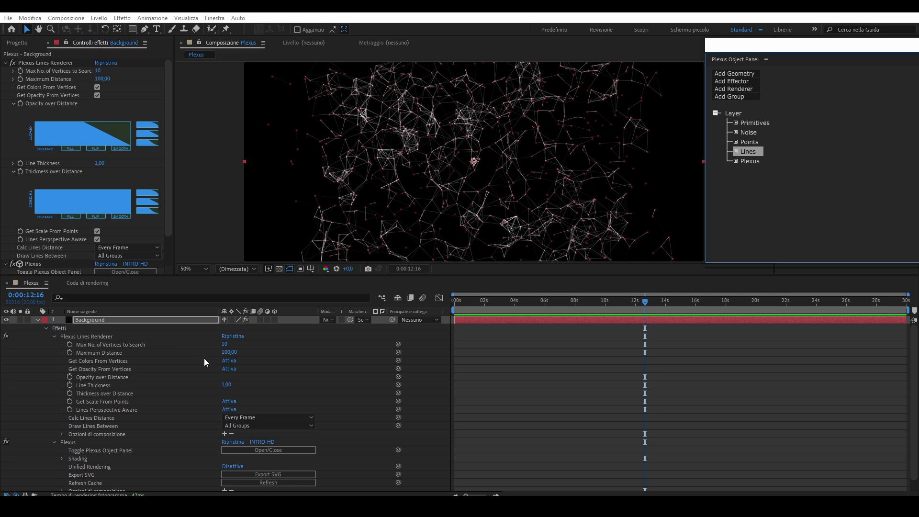
{"action": "mouse_move", "coordinate": [227, 385]}
{"action": "left_mouse_down"}
{"action": "mouse_move", "coordinate": [256, 385]}
{"action": "mouse_move", "coordinate": [228, 386]}
{"action": "left_mouse_up"}
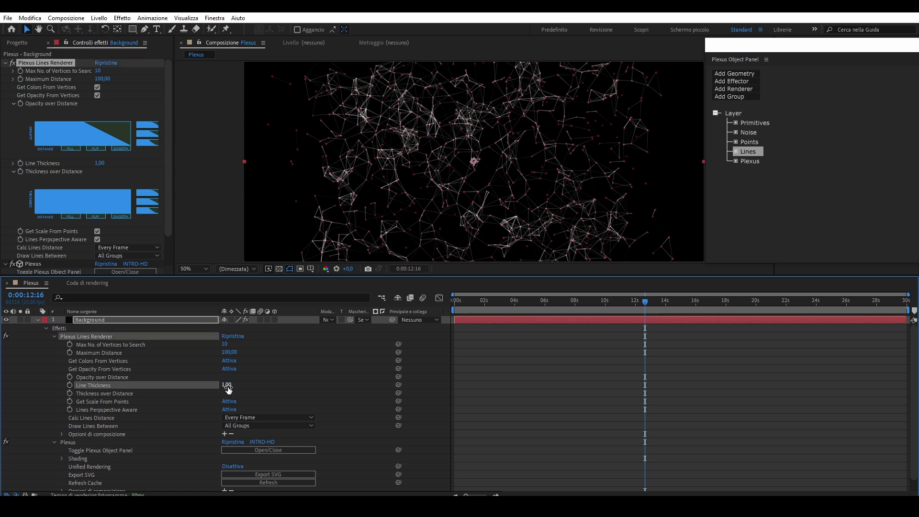
{"action": "left_click_drag", "start_coordinate": [225, 344], "coordinate": [242, 351]}
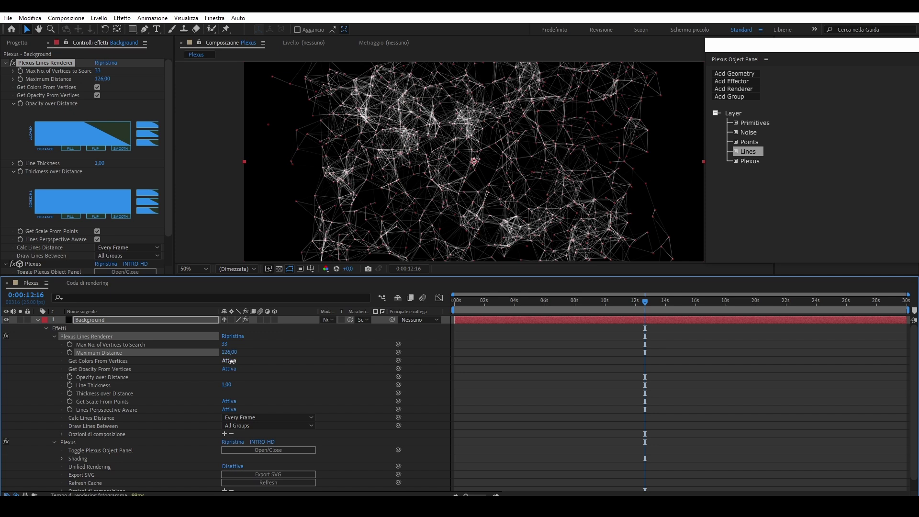
- Turn off Get Colors From Vertices for the Lines renderer and set Lines Color to turquoise 12EBDE
{"action": "left_click", "coordinate": [229, 360]}
{"action": "left_click", "coordinate": [226, 369]}
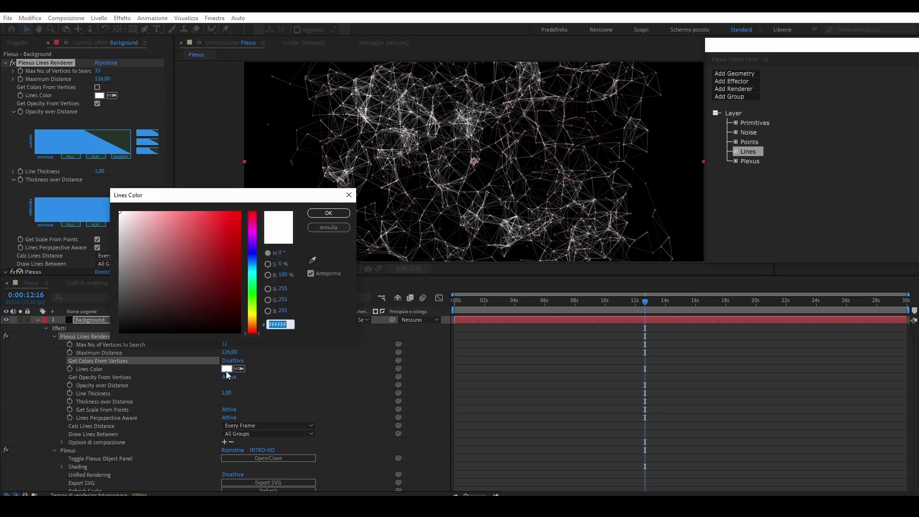
{"action": "left_click", "coordinate": [252, 236]}
{"action": "mouse_move", "coordinate": [215, 240]}
{"action": "left_mouse_down"}
{"action": "mouse_move", "coordinate": [197, 257]}
{"action": "mouse_move", "coordinate": [225, 293]}
{"action": "mouse_move", "coordinate": [223, 225]}
{"action": "mouse_move", "coordinate": [231, 221]}
{"action": "left_mouse_up"}
{"action": "left_click", "coordinate": [254, 257]}
{"action": "left_click_drag", "start_coordinate": [253, 267], "coordinate": [253, 274]}
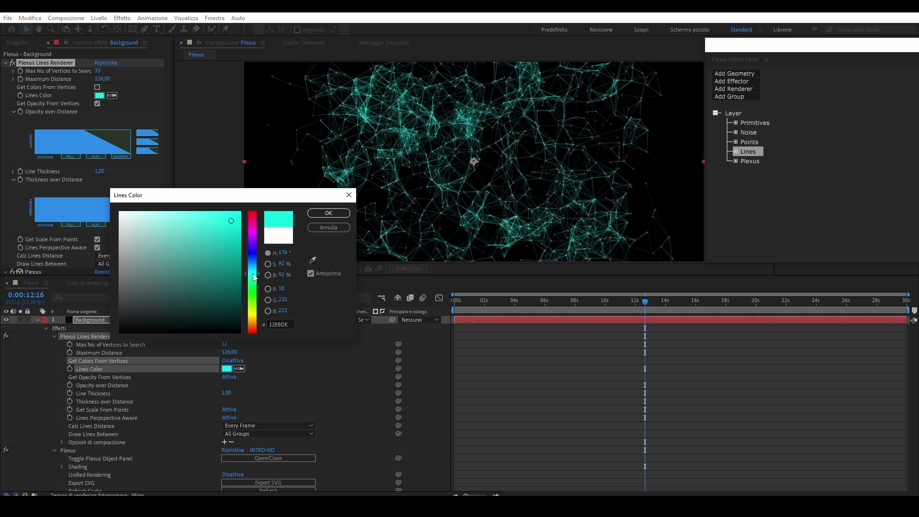
{"action": "left_click", "coordinate": [330, 213]}
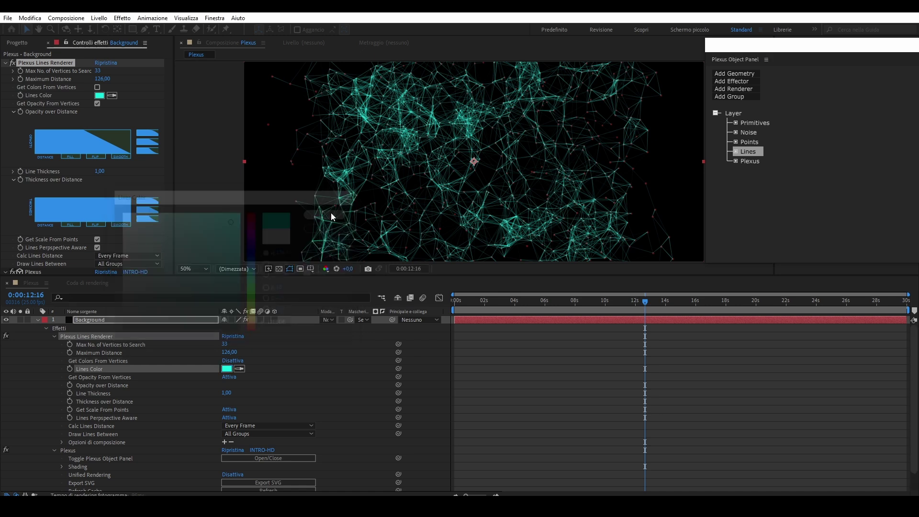
- Change the Points renderer's Points Color to light yellow FFFD69
{"action": "left_click", "coordinate": [749, 142]}
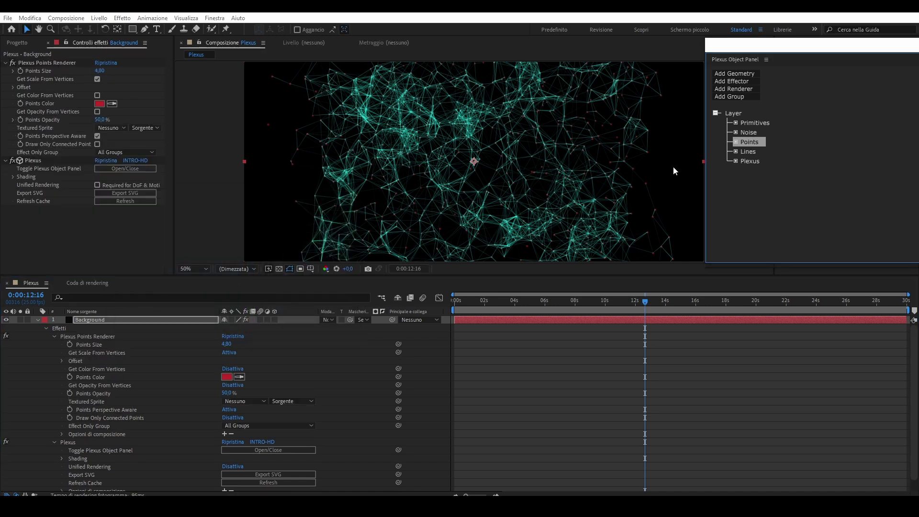
{"action": "left_click", "coordinate": [226, 377]}
{"action": "left_click", "coordinate": [249, 311]}
{"action": "left_click", "coordinate": [229, 242]}
{"action": "left_click", "coordinate": [252, 316]}
{"action": "left_click_drag", "start_coordinate": [213, 239], "coordinate": [190, 211]}
{"action": "left_click", "coordinate": [253, 321]}
{"action": "left_click_drag", "start_coordinate": [254, 323], "coordinate": [254, 312]}
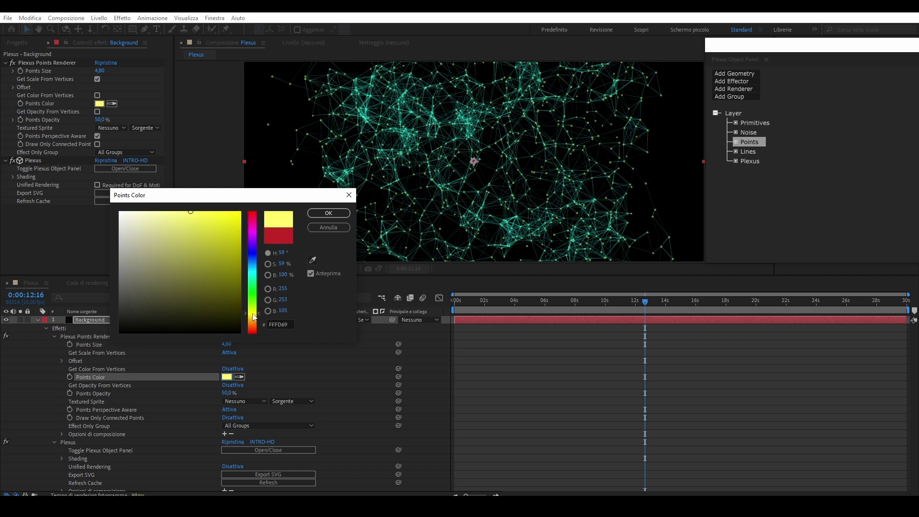
{"action": "left_click", "coordinate": [310, 214]}
- Select the Lines renderer again and collapse its properties in the timeline
{"action": "left_click", "coordinate": [748, 152]}
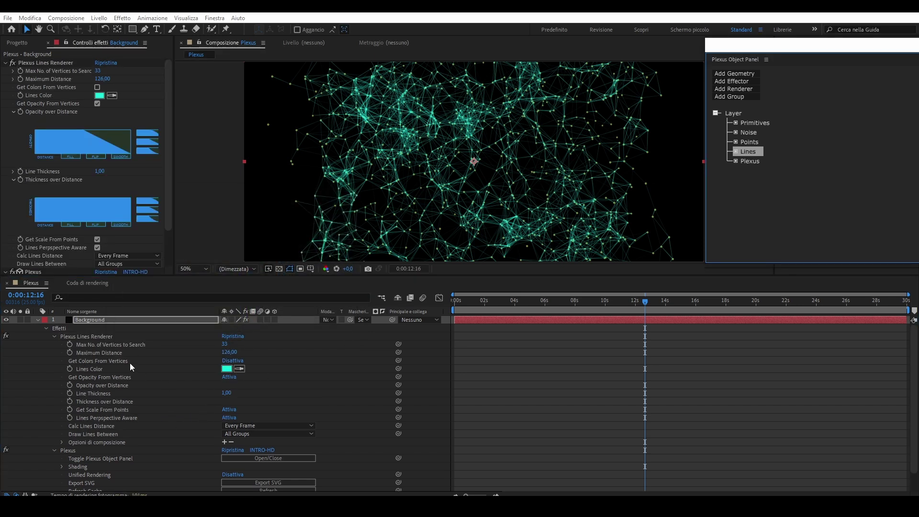
{"action": "left_click", "coordinate": [97, 337]}
{"action": "left_click", "coordinate": [54, 336]}
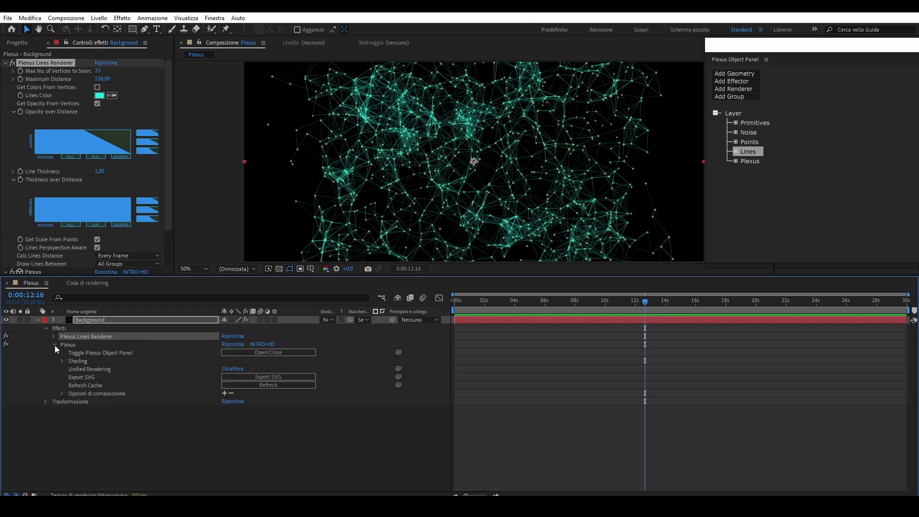
- Set the Center Z of the cube primitive's transform to -860
{"action": "left_click", "coordinate": [54, 345]}
{"action": "left_click", "coordinate": [751, 125]}
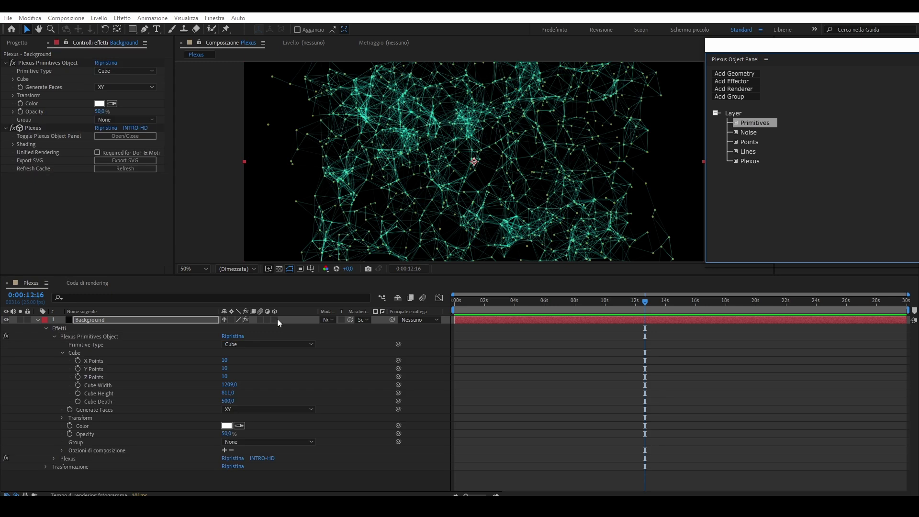
{"action": "left_click", "coordinate": [62, 417]}
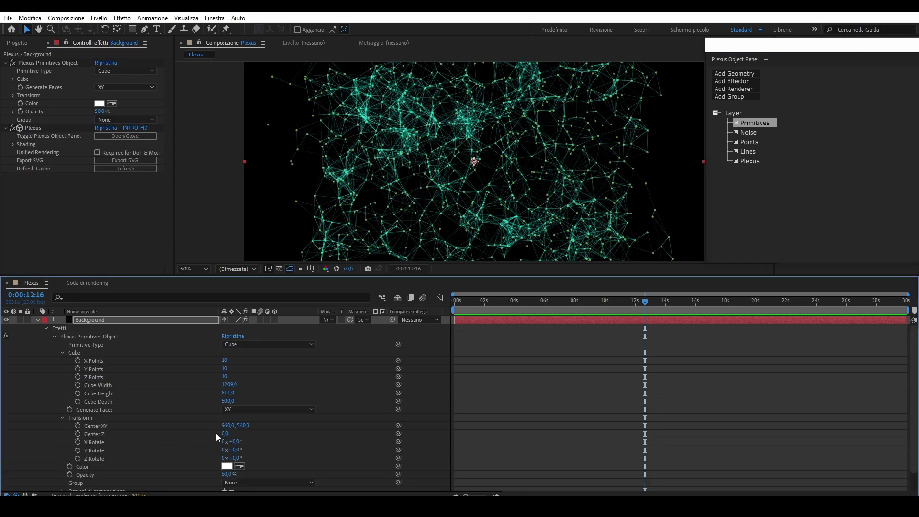
{"action": "left_click_drag", "start_coordinate": [225, 433], "coordinate": [2, 432]}
- Preview the repositioned cube's animation at several points, playing it from about 7 seconds
{"action": "left_click", "coordinate": [483, 301]}
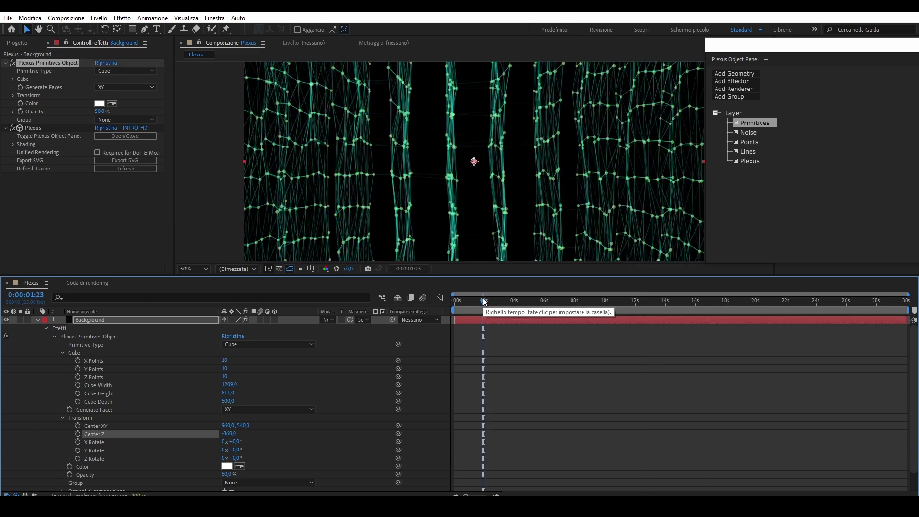
{"action": "left_click", "coordinate": [566, 302]}
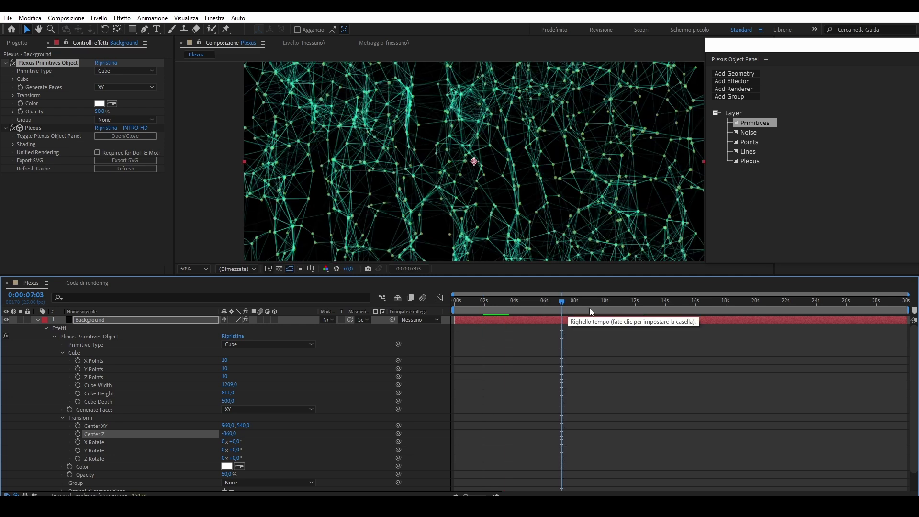
{"action": "key", "text": "space"}
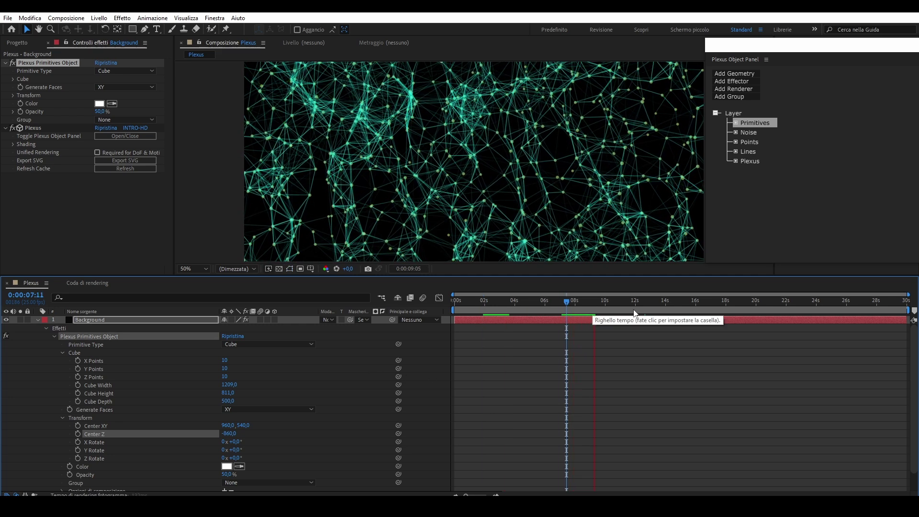
{"action": "key", "text": "space"}
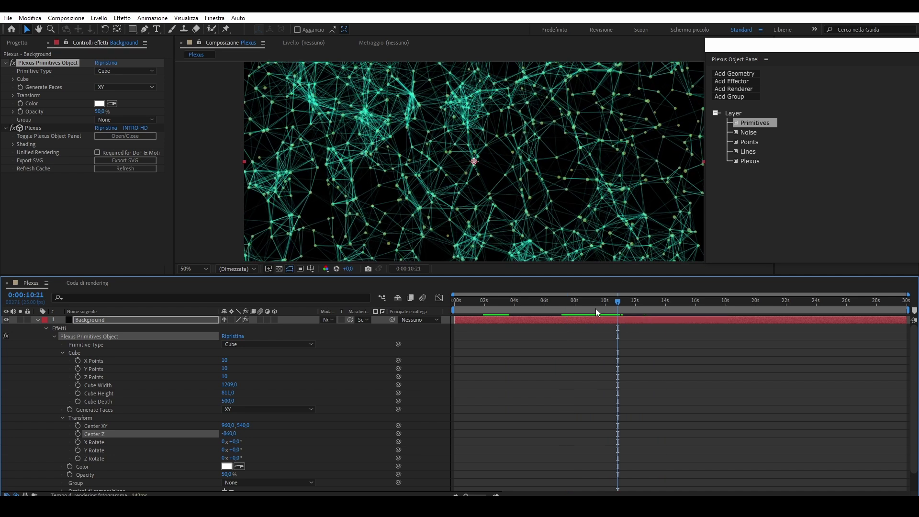
- Animate the cube primitive's X Rotate with keyframes from 0° at 0:00:00:02 to 73° at 0:00:19:22
{"action": "left_click", "coordinate": [63, 353]}
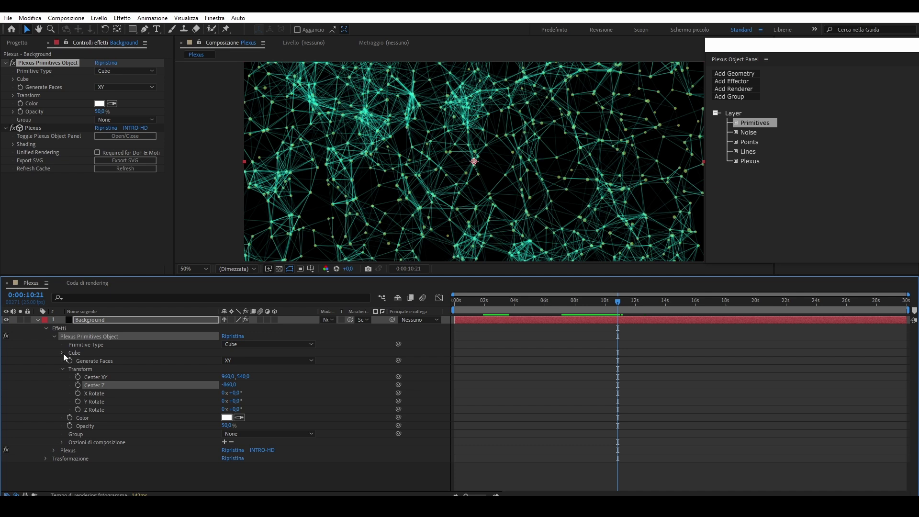
{"action": "left_click", "coordinate": [76, 397]}
{"action": "left_click_drag", "start_coordinate": [497, 302], "coordinate": [456, 302]}
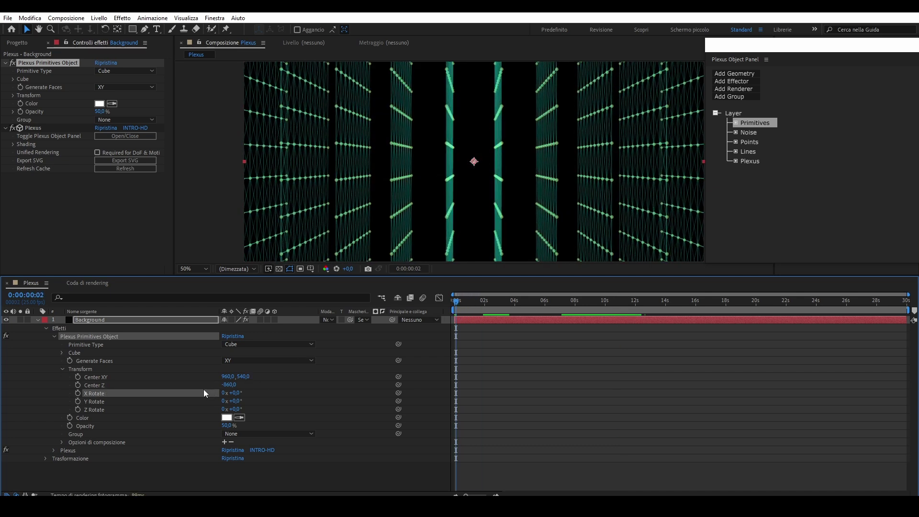
{"action": "left_click_drag", "start_coordinate": [528, 303], "coordinate": [755, 306]}
{"action": "left_click_drag", "start_coordinate": [235, 395], "coordinate": [267, 392]}
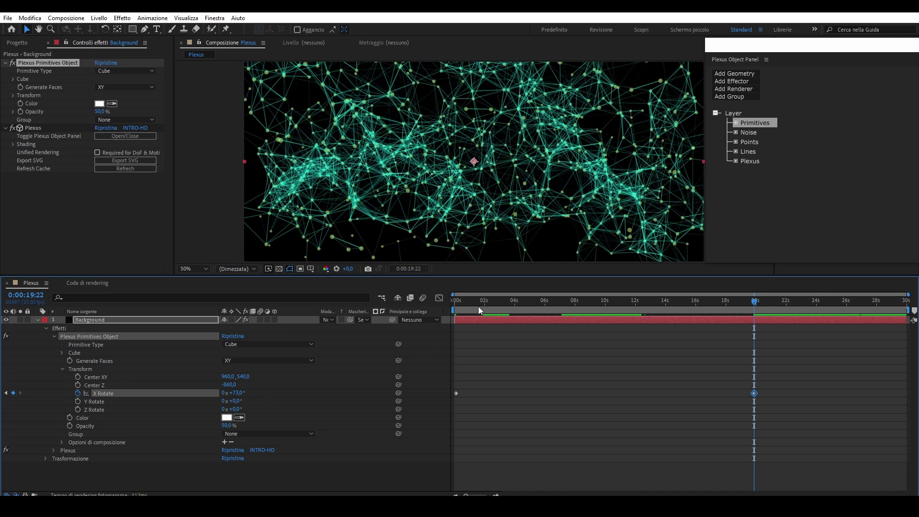
- Play the X rotation animation from near the start and check frames between about 9 and 16 seconds
{"action": "left_click", "coordinate": [466, 300]}
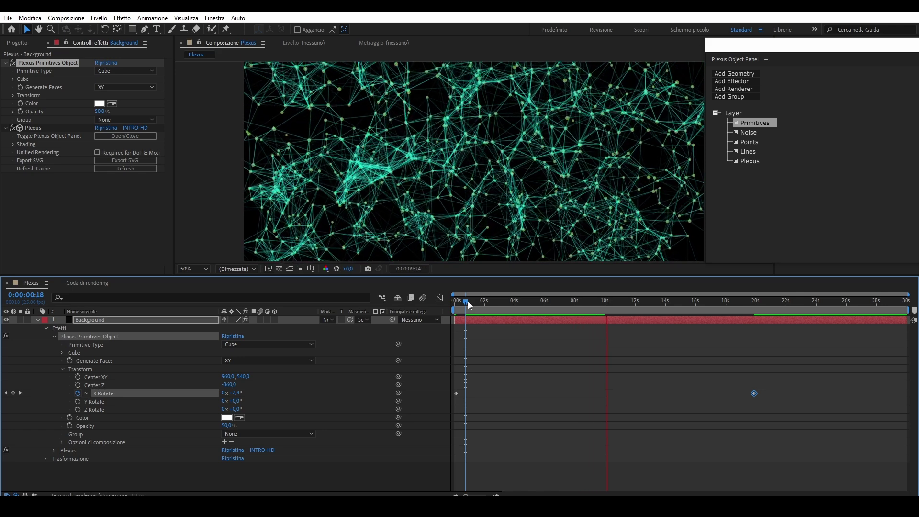
{"action": "key", "text": "space"}
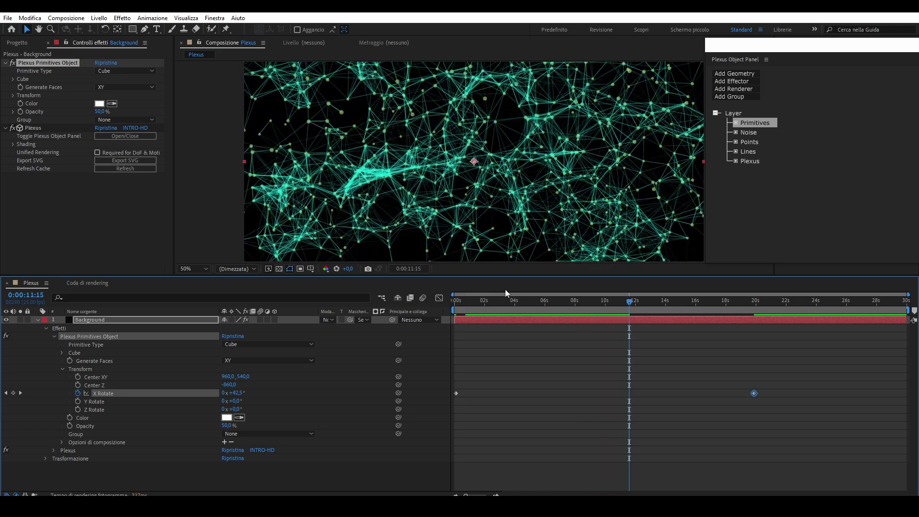
{"action": "left_click_drag", "start_coordinate": [498, 300], "coordinate": [703, 301]}
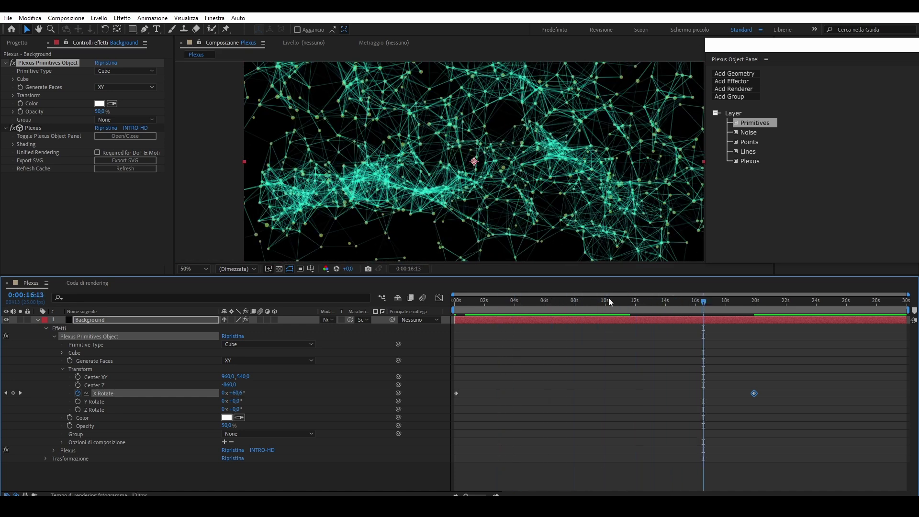
{"action": "left_click_drag", "start_coordinate": [609, 301], "coordinate": [592, 301]}
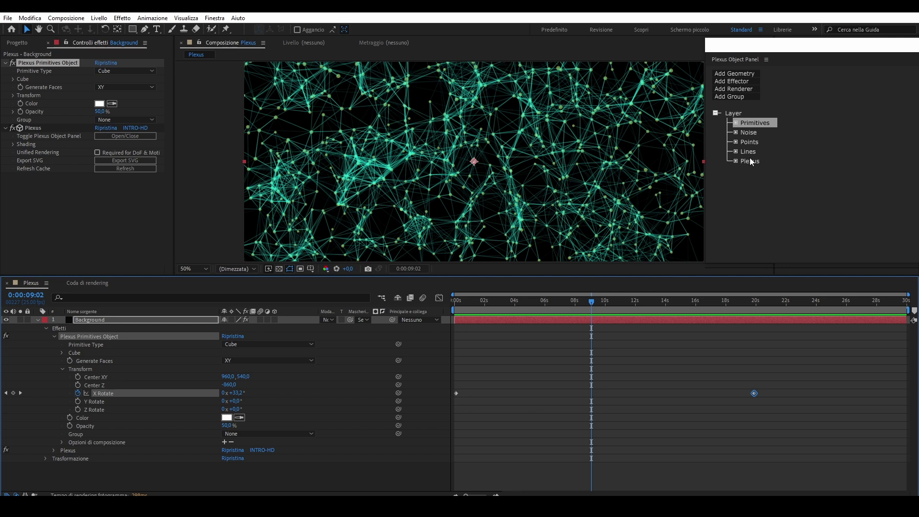
- Add a Spherical Field effector to the Plexus object and show its properties
{"action": "left_click", "coordinate": [745, 82]}
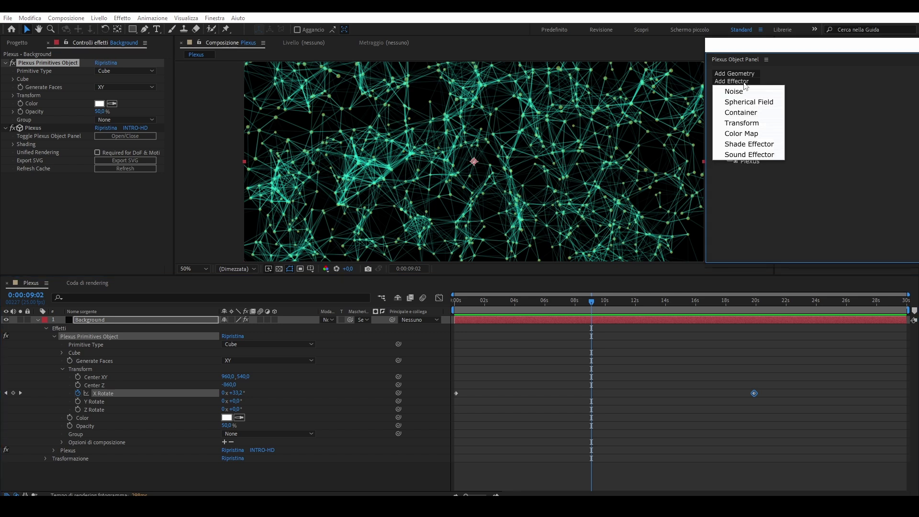
{"action": "left_click", "coordinate": [749, 101]}
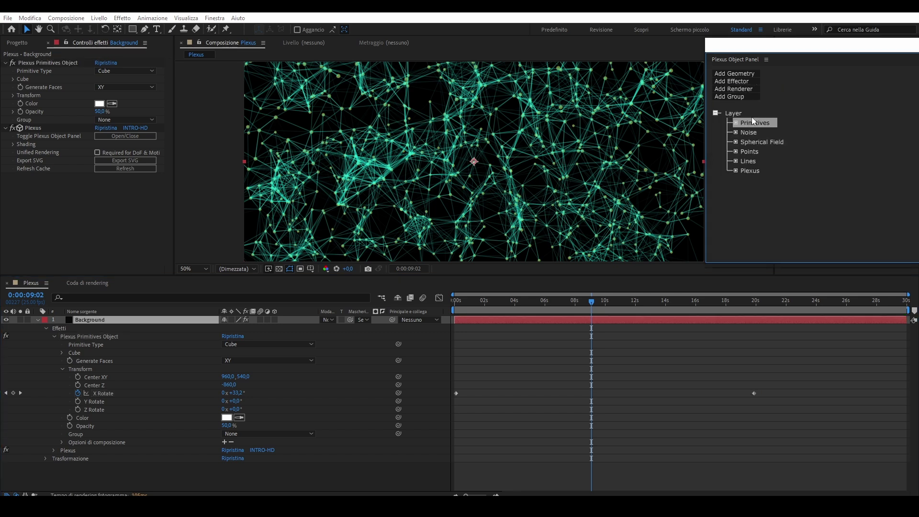
{"action": "left_click", "coordinate": [757, 142]}
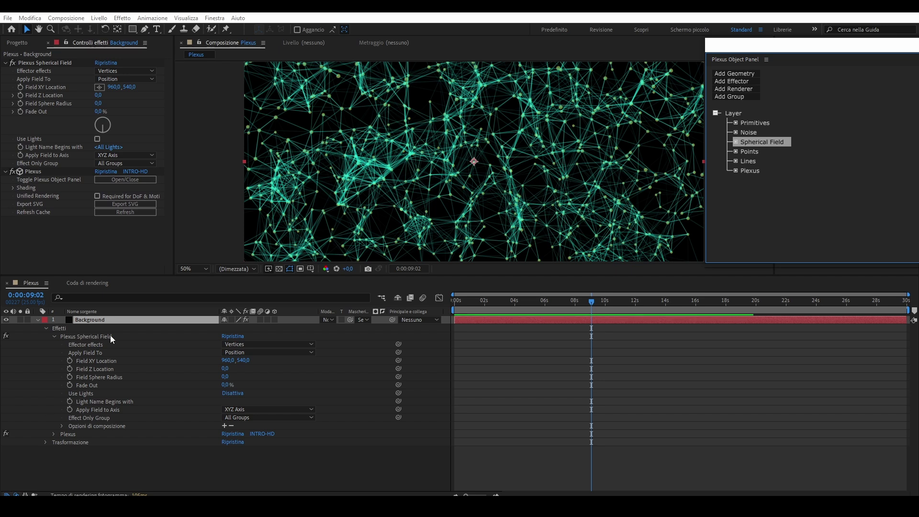
- Set the Spherical Field's Effector effects option to Faces and check the result at another frame
{"action": "left_click", "coordinate": [259, 345]}
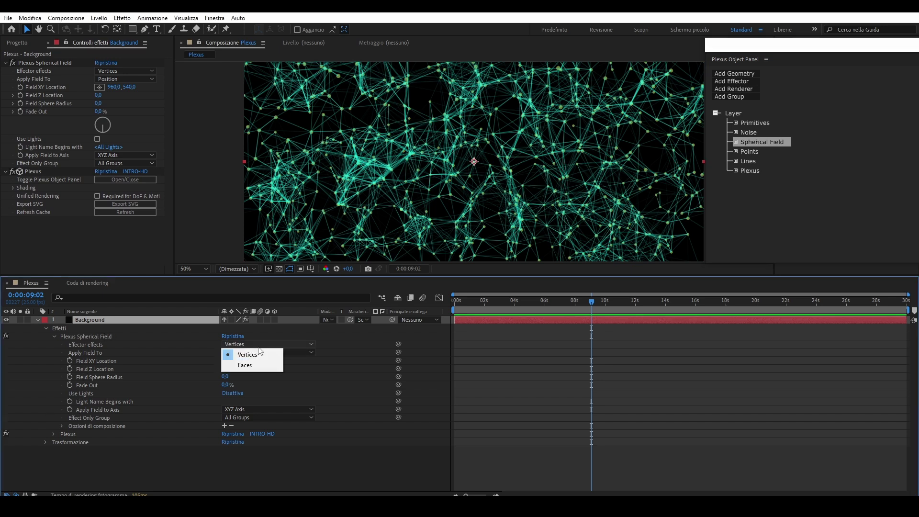
{"action": "left_click", "coordinate": [251, 365]}
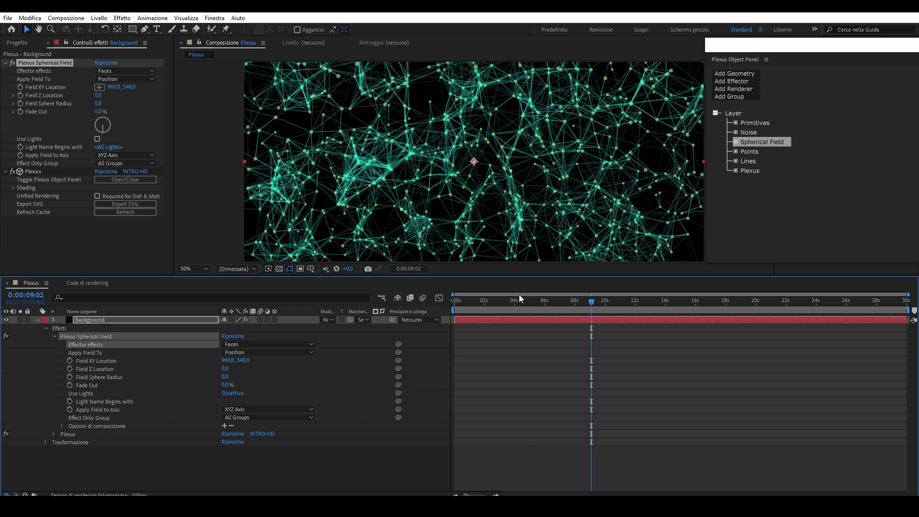
{"action": "left_click_drag", "start_coordinate": [514, 296], "coordinate": [613, 301]}
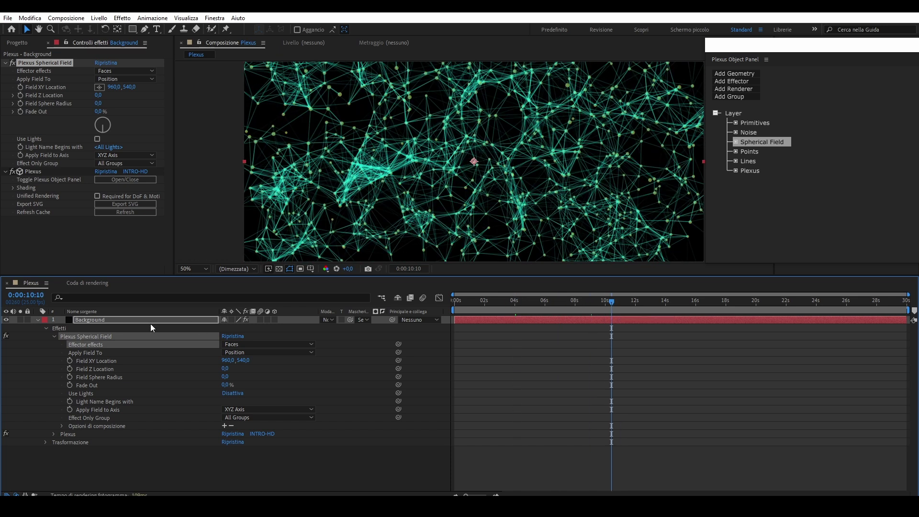
- Add a Facets renderer and set the Spherical Field's Effector effects option to Vertices
{"action": "left_click", "coordinate": [745, 89]}
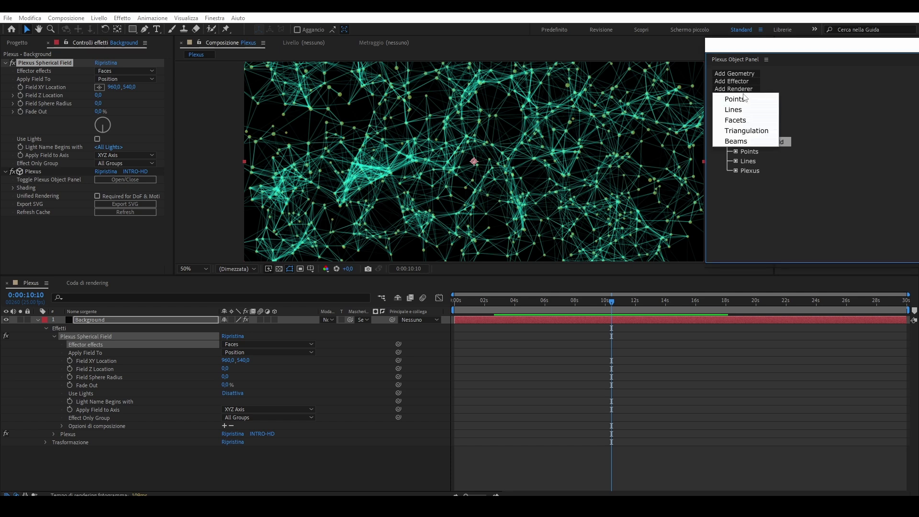
{"action": "left_click", "coordinate": [746, 120]}
{"action": "mouse_move", "coordinate": [612, 301]}
{"action": "left_mouse_down"}
{"action": "mouse_move", "coordinate": [584, 302]}
{"action": "mouse_move", "coordinate": [633, 302]}
{"action": "mouse_move", "coordinate": [605, 303]}
{"action": "left_mouse_up"}
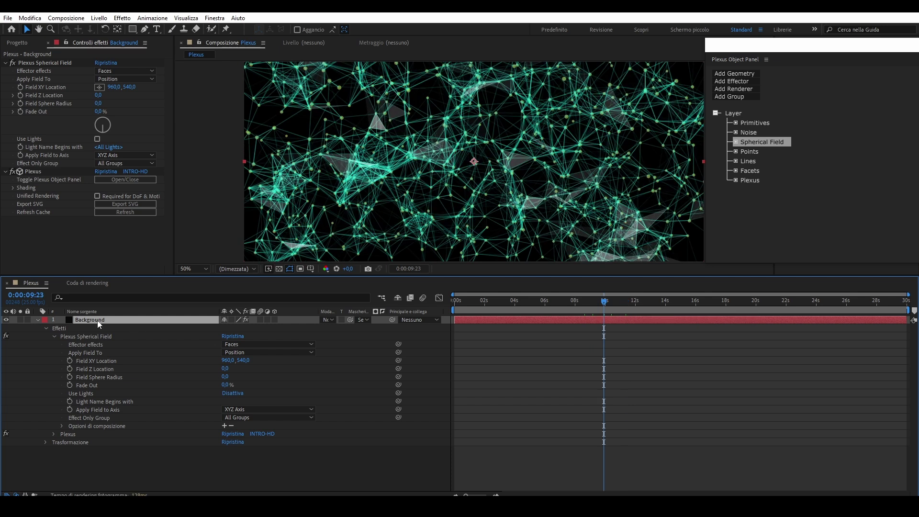
{"action": "left_click", "coordinate": [131, 71]}
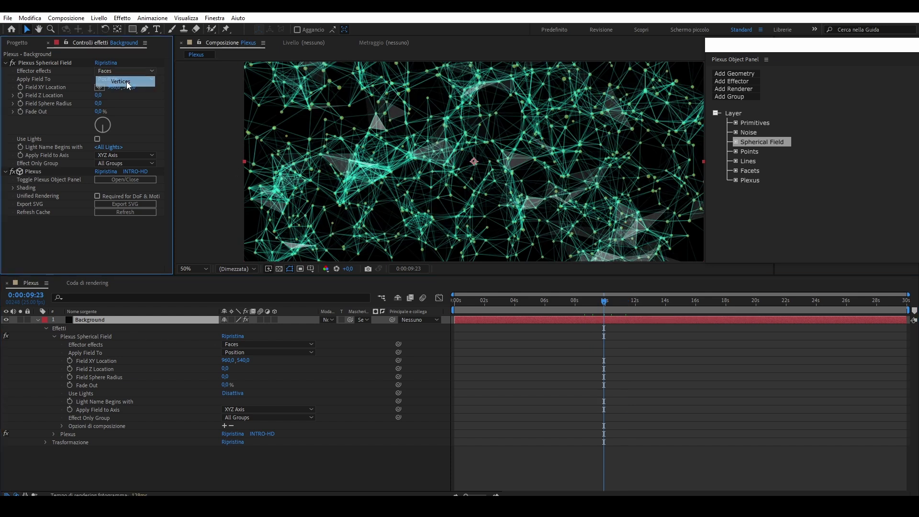
{"action": "left_click", "coordinate": [120, 81]}
- Give the Facets renderer its own yellow color FFFD2D instead of vertex colors, and a Maximum Distance of 125
{"action": "left_click", "coordinate": [758, 176]}
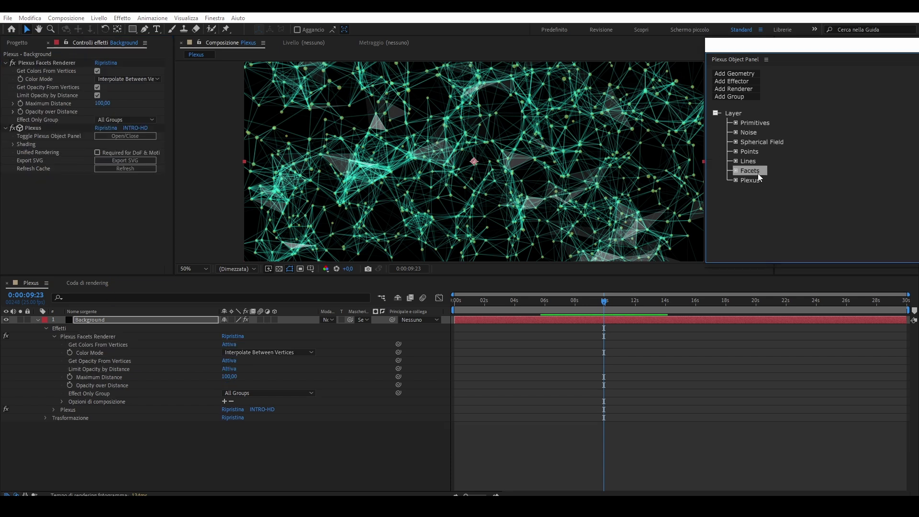
{"action": "left_click", "coordinate": [228, 343]}
{"action": "left_click", "coordinate": [227, 352]}
{"action": "left_click_drag", "start_coordinate": [248, 293], "coordinate": [219, 197]}
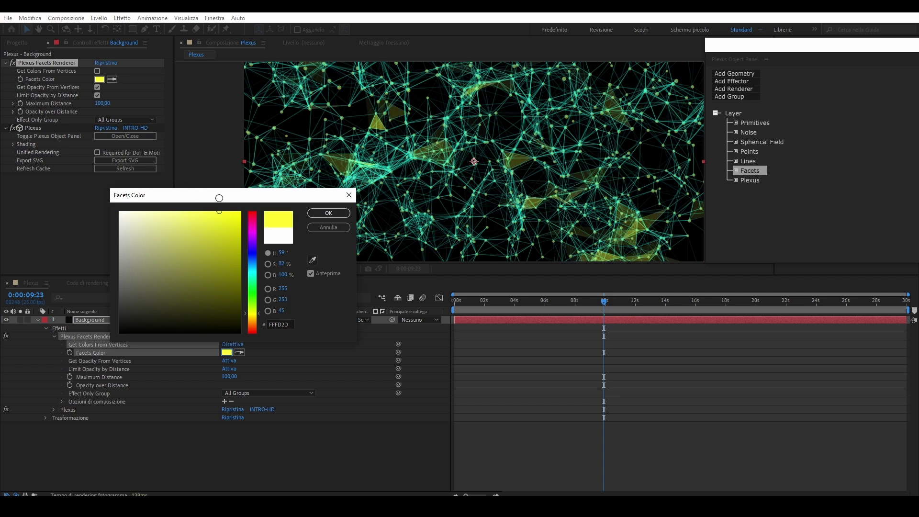
{"action": "left_click", "coordinate": [319, 213]}
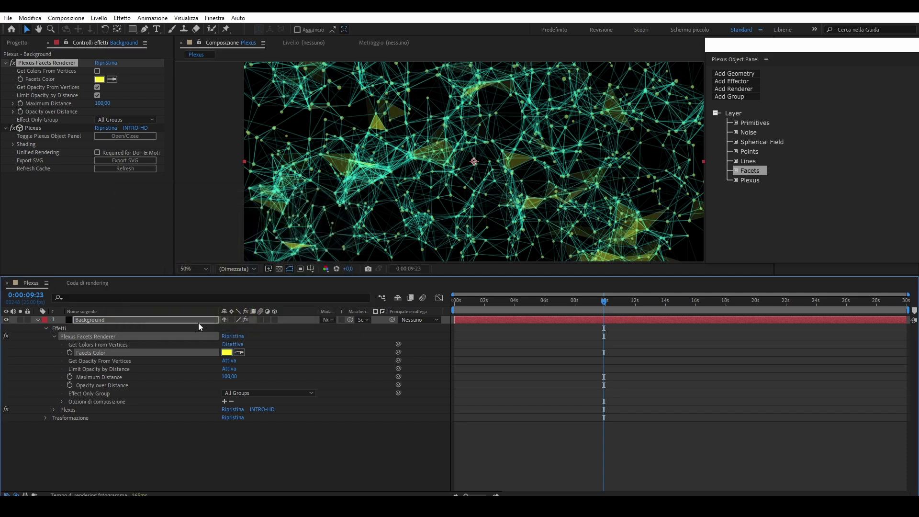
{"action": "mouse_move", "coordinate": [229, 377]}
{"action": "left_mouse_down"}
{"action": "mouse_move", "coordinate": [218, 378]}
{"action": "mouse_move", "coordinate": [240, 378]}
{"action": "left_mouse_up"}
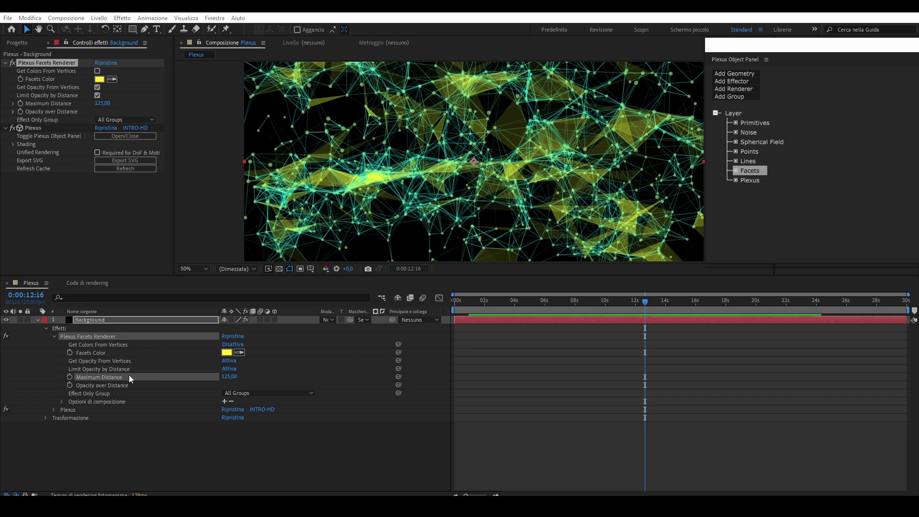
- Enable Unified Rendering in the main Plexus effect and set Depth of Field to Camera Settings
{"action": "left_click", "coordinate": [52, 409]}
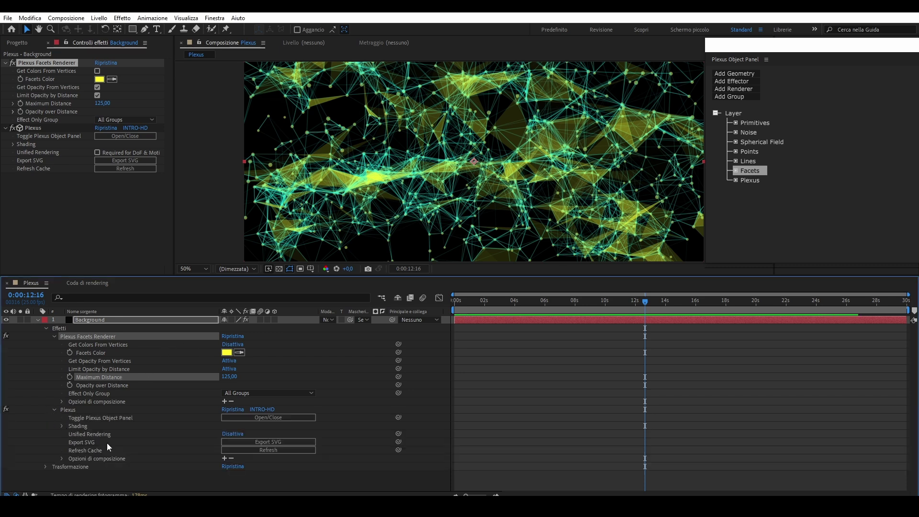
{"action": "left_click", "coordinate": [232, 433]}
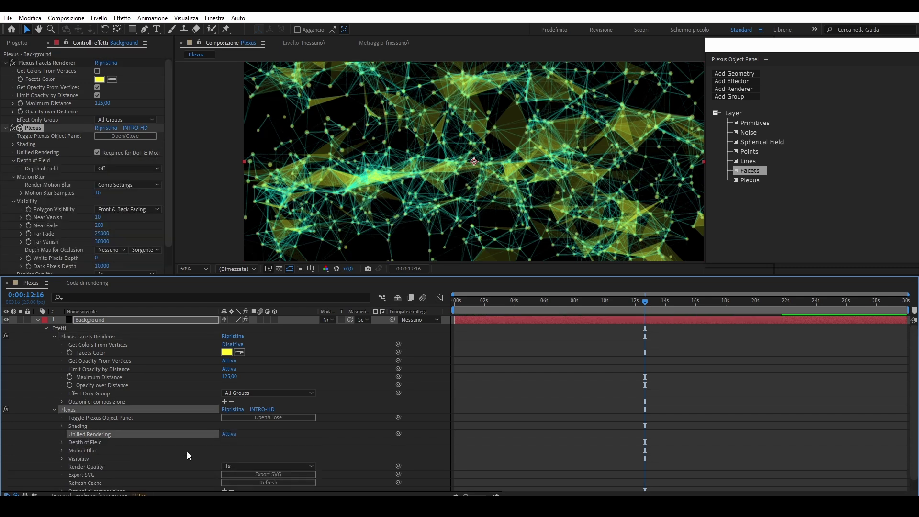
{"action": "left_click", "coordinate": [61, 430]}
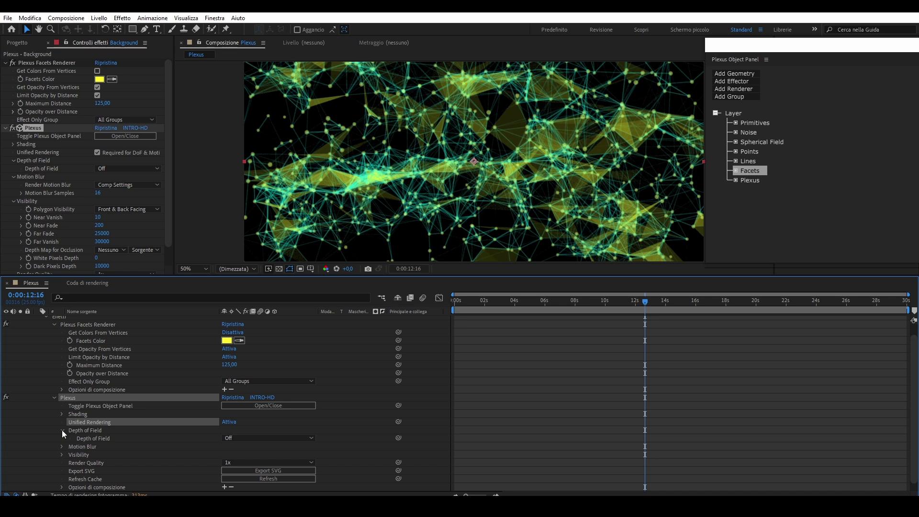
{"action": "left_click", "coordinate": [229, 438]}
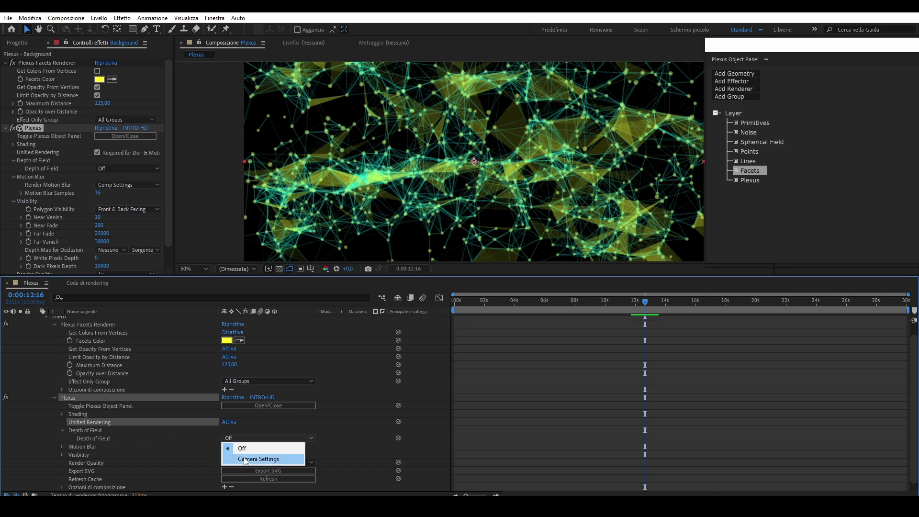
{"action": "left_click", "coordinate": [245, 458]}
- Review the Render Motion Blur options and the Depth of Field properties of the Plexus effect
{"action": "left_click", "coordinate": [61, 454]}
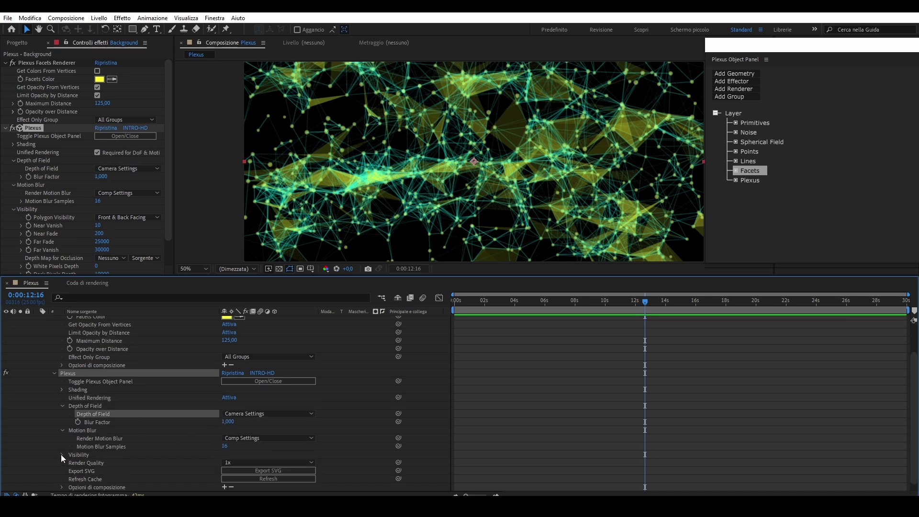
{"action": "left_click", "coordinate": [241, 439]}
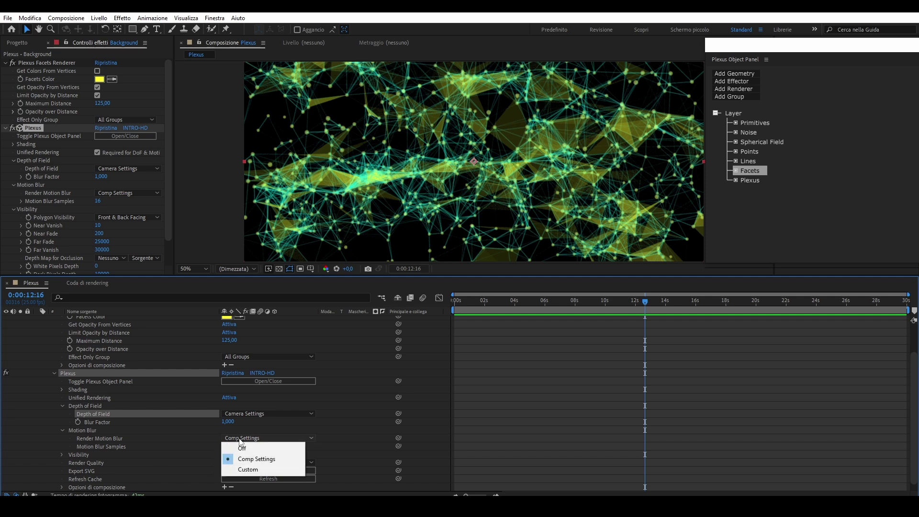
{"action": "left_click", "coordinate": [104, 423]}
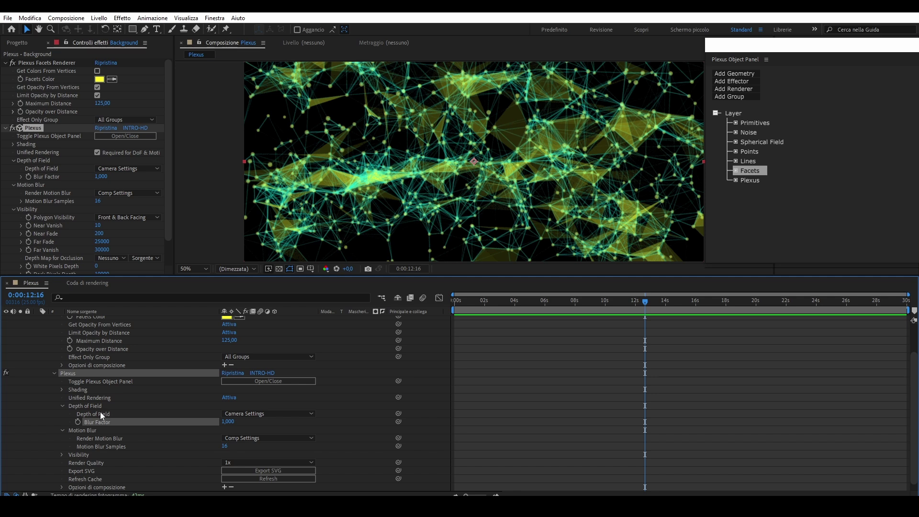
{"action": "left_click", "coordinate": [102, 413]}
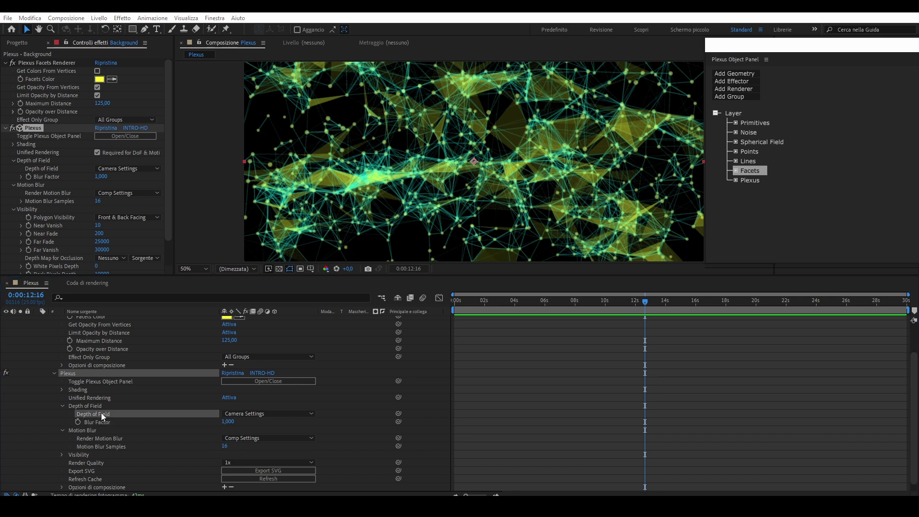
{"action": "scroll", "coordinate": [75, 375], "scroll_direction": "up", "scroll_amount": 2}
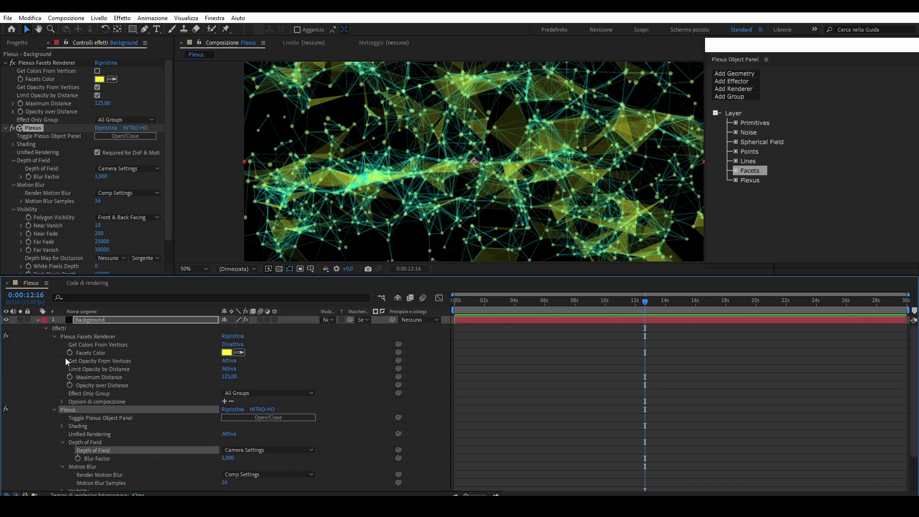
- Collapse the Background layer's effects and create a two-node camera with the 50 mm preset
{"action": "left_click", "coordinate": [47, 328]}
{"action": "right_click", "coordinate": [101, 374]}
{"action": "mouse_move", "coordinate": [158, 381]}
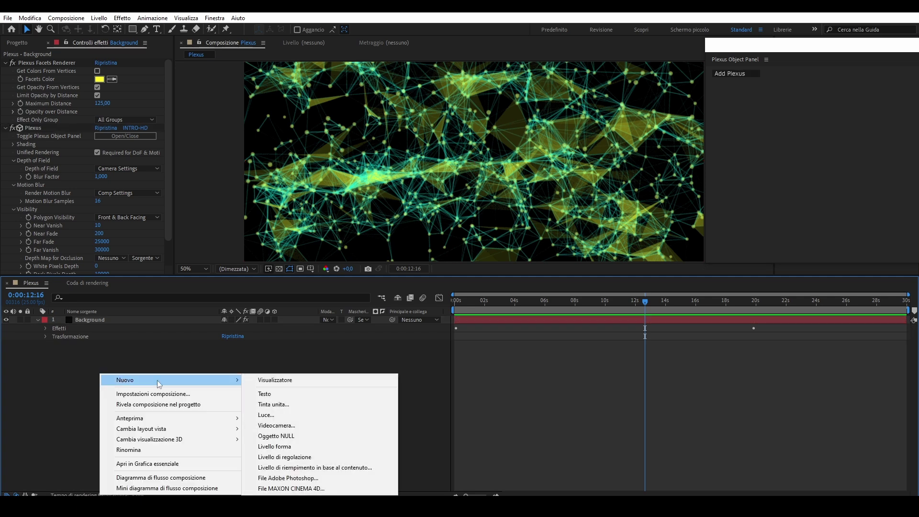
{"action": "left_click", "coordinate": [288, 425]}
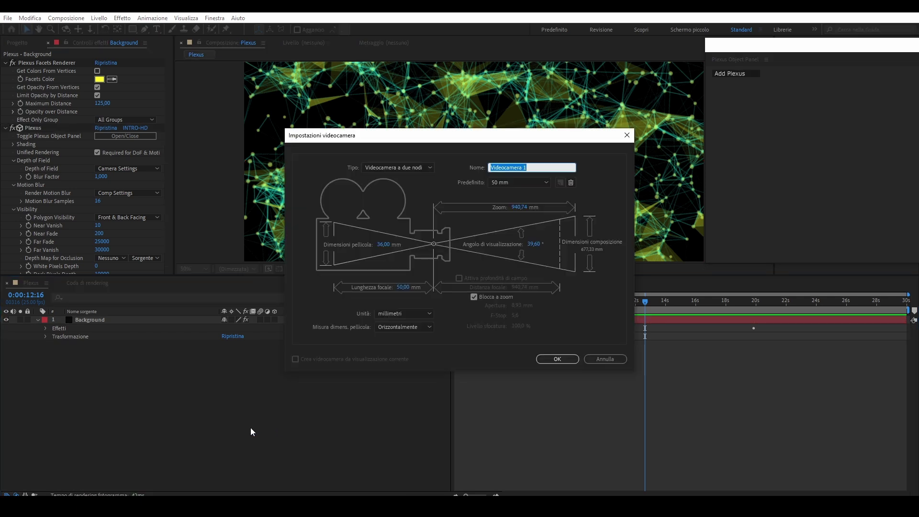
{"action": "left_click", "coordinate": [558, 359]}
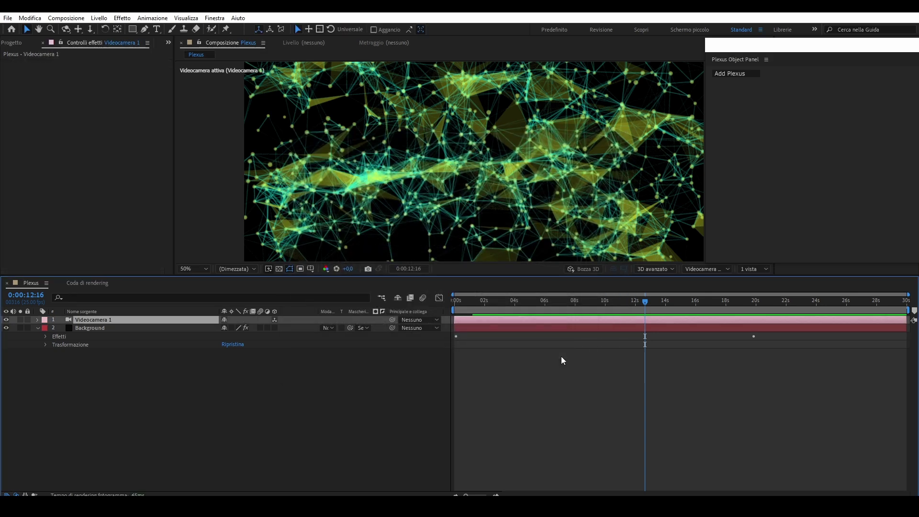
- Examine the new camera's layer options and its settings for the depth-of-field controls
{"action": "left_click", "coordinate": [38, 320]}
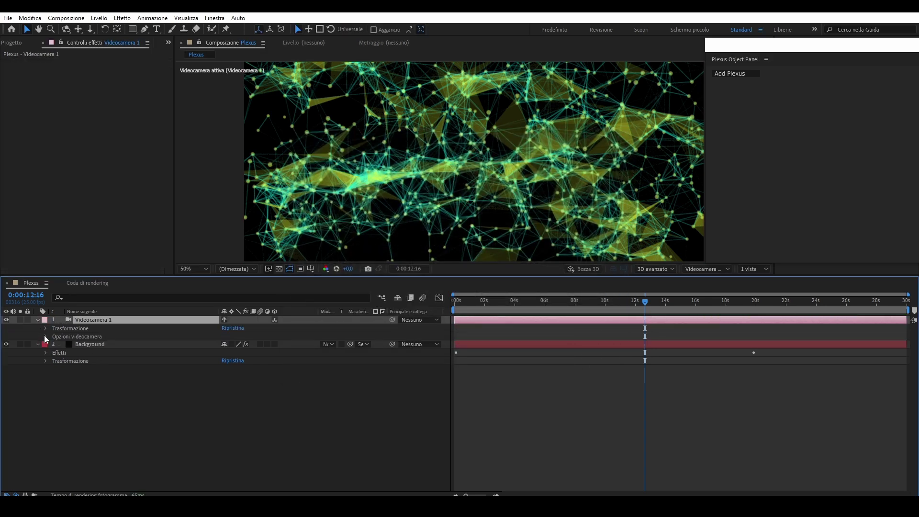
{"action": "left_click", "coordinate": [45, 337]}
{"action": "double_click", "coordinate": [91, 320]}
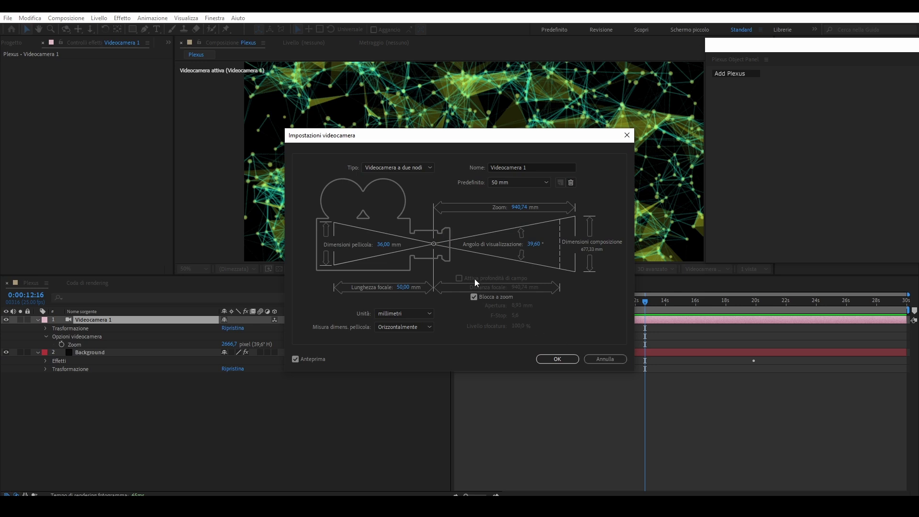
{"action": "left_click", "coordinate": [597, 356]}
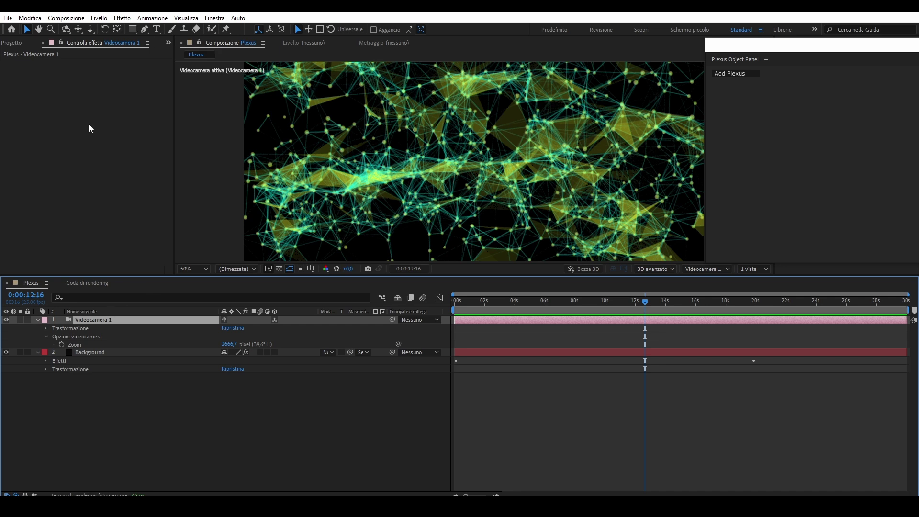
- Set the Plexus composition's 3D renderer to Classic 3D (3D classico)
{"action": "left_click", "coordinate": [14, 44]}
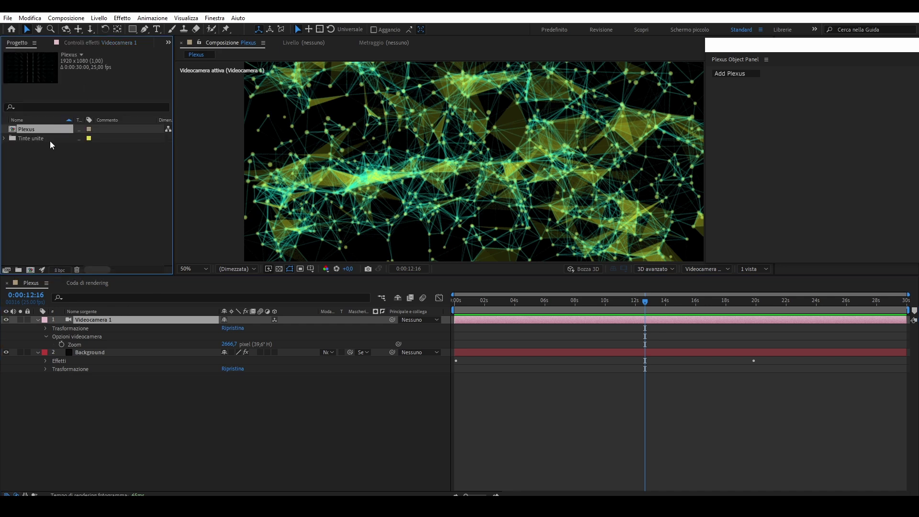
{"action": "right_click", "coordinate": [27, 132]}
{"action": "left_click", "coordinate": [53, 136]}
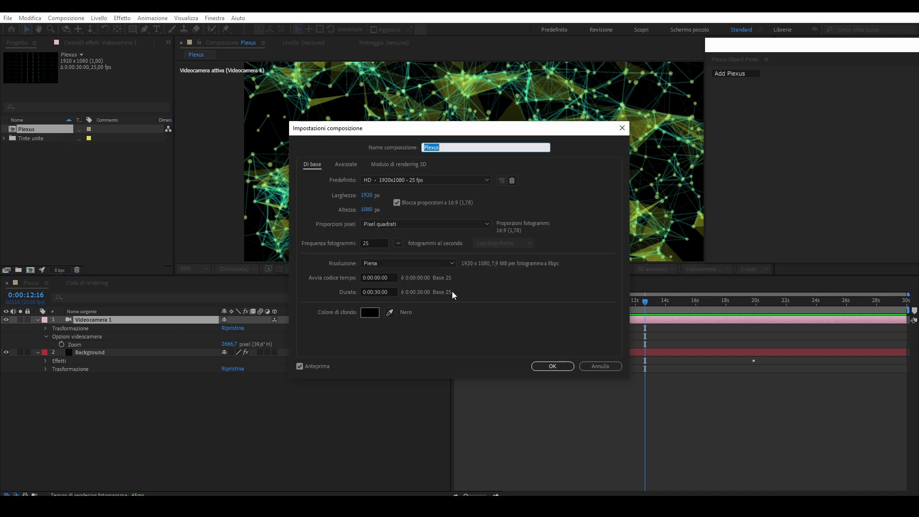
{"action": "left_click", "coordinate": [396, 164]}
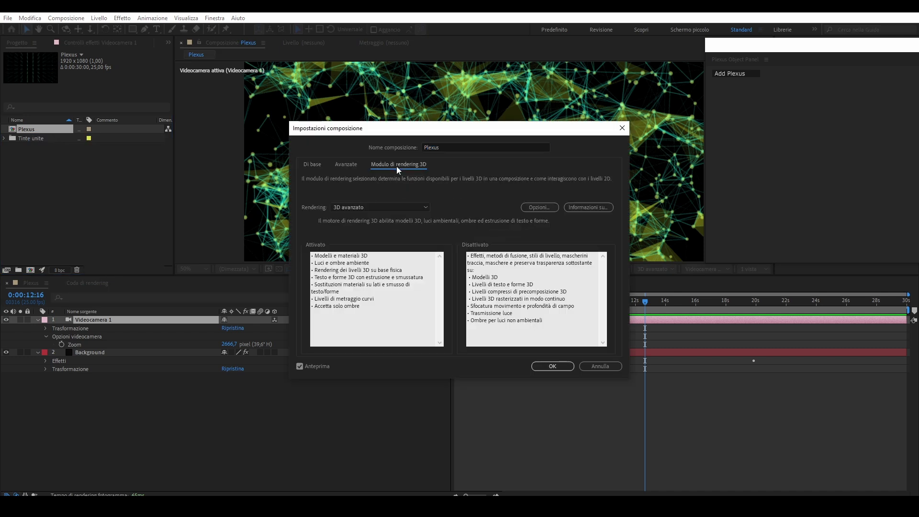
{"action": "left_click", "coordinate": [389, 206]}
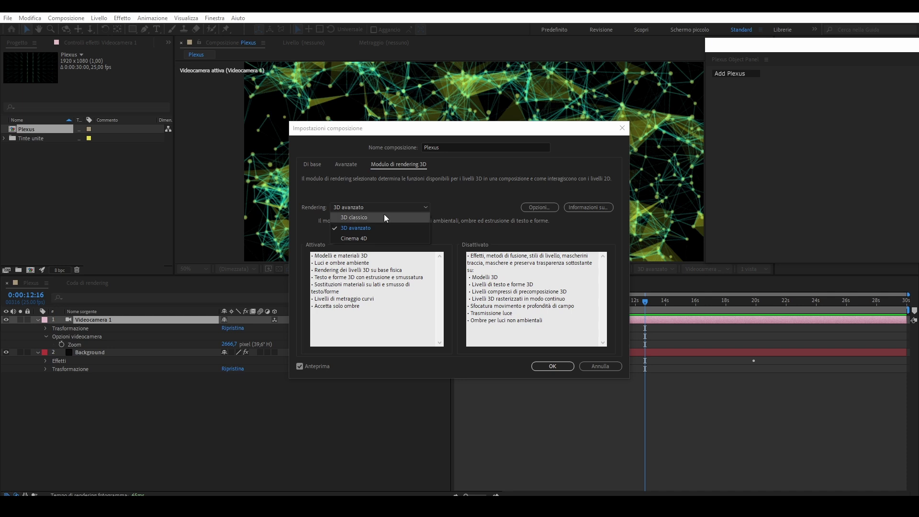
{"action": "left_click", "coordinate": [384, 215]}
{"action": "left_click", "coordinate": [555, 367]}
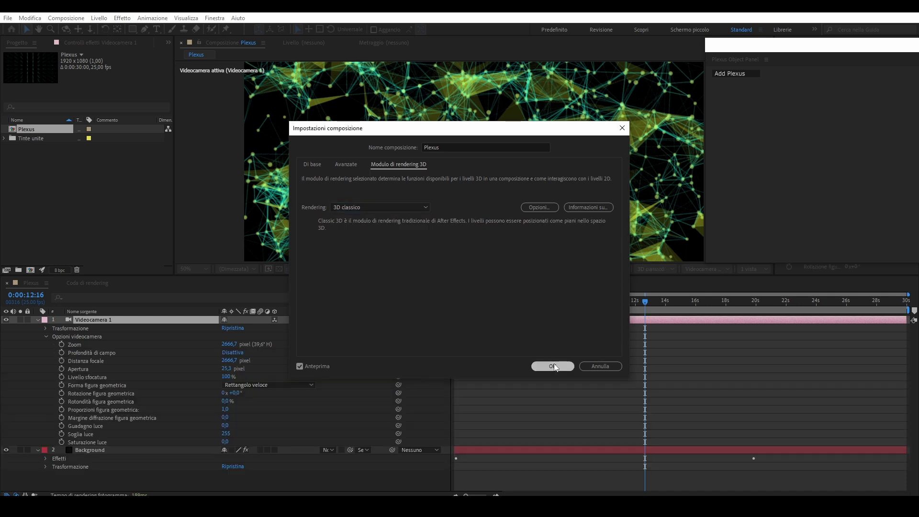
- Enable the camera's depth of field and set its focus distance to about 1560 pixels, checking the blur around 14 seconds
{"action": "left_click", "coordinate": [231, 353]}
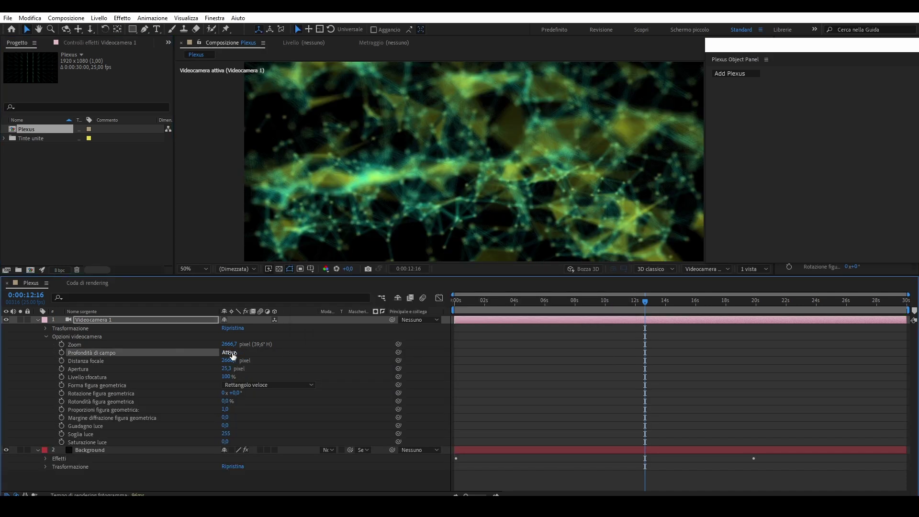
{"action": "left_click", "coordinate": [92, 362]}
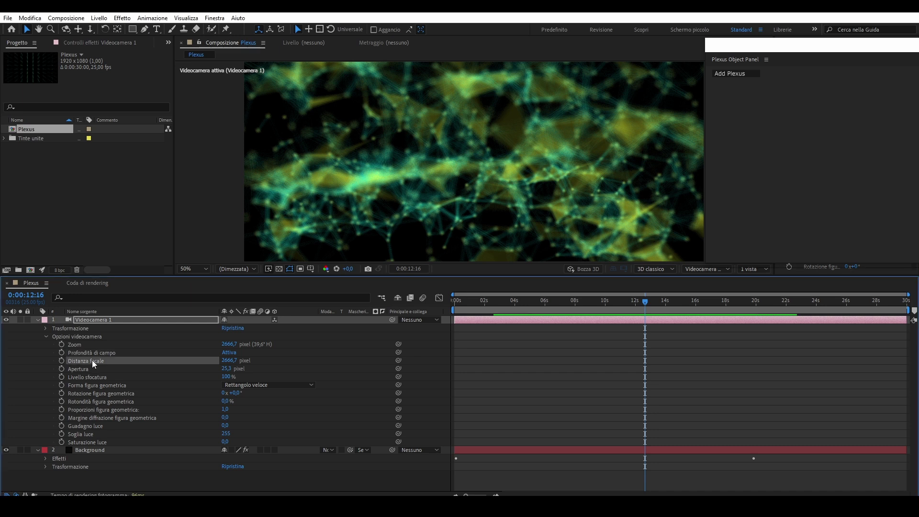
{"action": "left_click_drag", "start_coordinate": [230, 361], "coordinate": [19, 364]}
{"action": "left_click_drag", "start_coordinate": [229, 360], "coordinate": [11, 367]}
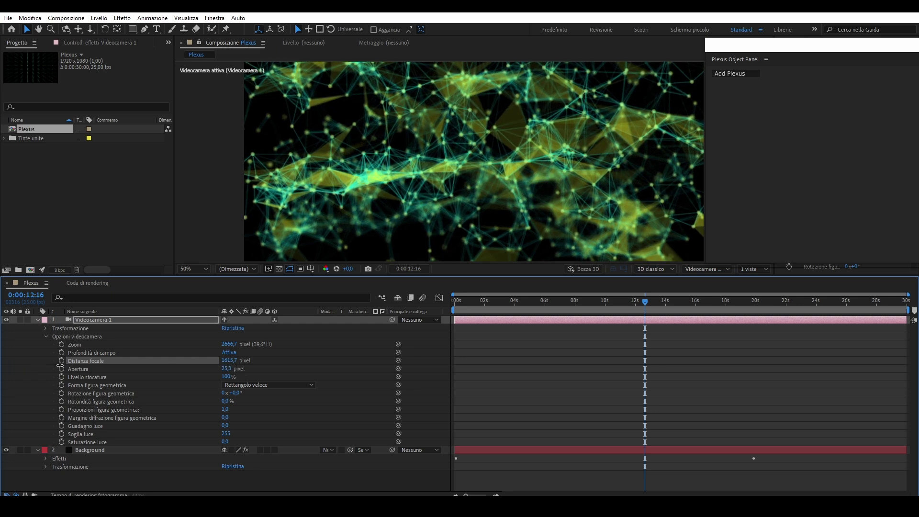
{"action": "left_click_drag", "start_coordinate": [229, 360], "coordinate": [309, 376]}
{"action": "left_click_drag", "start_coordinate": [531, 311], "coordinate": [677, 312]}
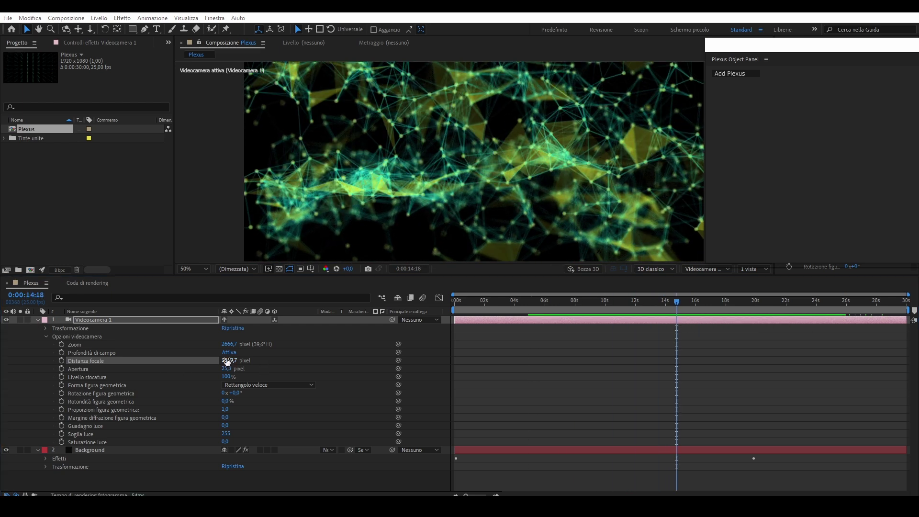
- Animate the camera's focus distance from 1168.7 pixels at 0:00:00:06 to a larger distance at about 18 seconds
{"action": "left_click", "coordinate": [459, 303]}
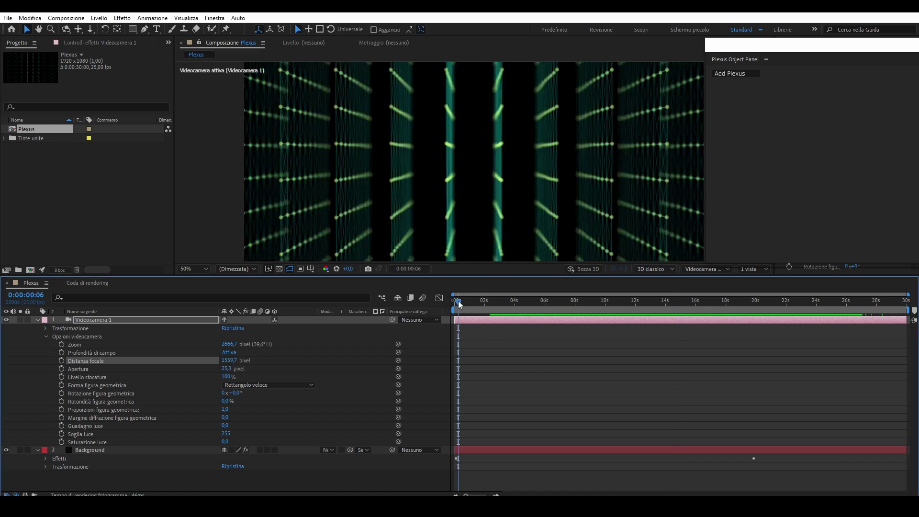
{"action": "left_click", "coordinate": [62, 361]}
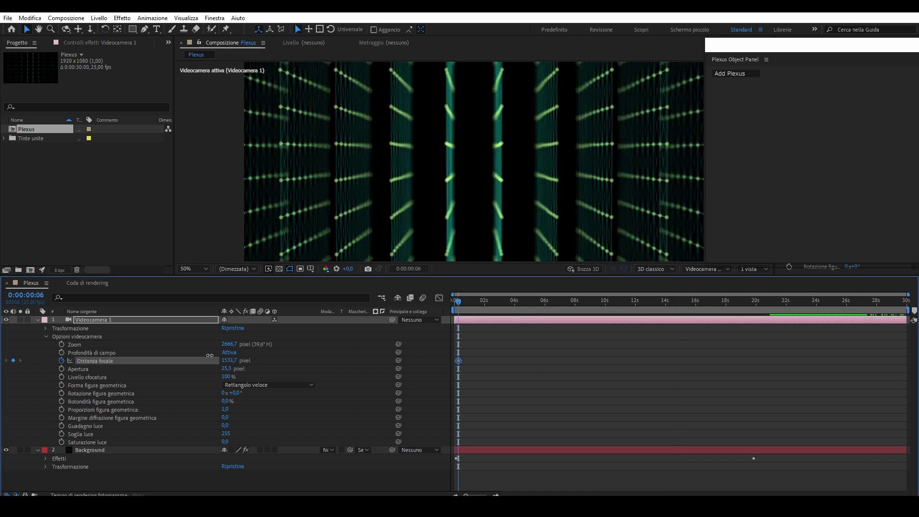
{"action": "left_click_drag", "start_coordinate": [78, 359], "coordinate": [43, 359]}
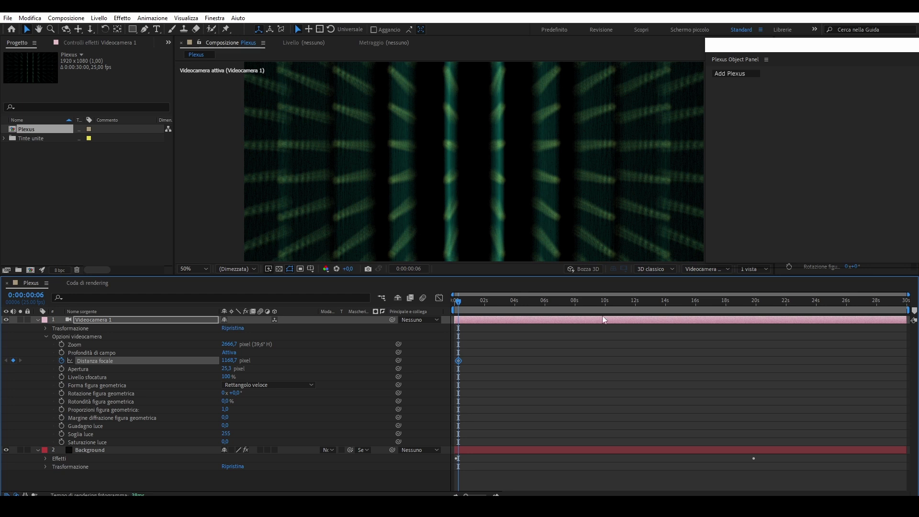
{"action": "left_click_drag", "start_coordinate": [705, 303], "coordinate": [730, 302]}
{"action": "left_click_drag", "start_coordinate": [232, 363], "coordinate": [605, 368]}
- Preview the focus distance animation from 0:00:00:21
{"action": "left_click", "coordinate": [467, 303]}
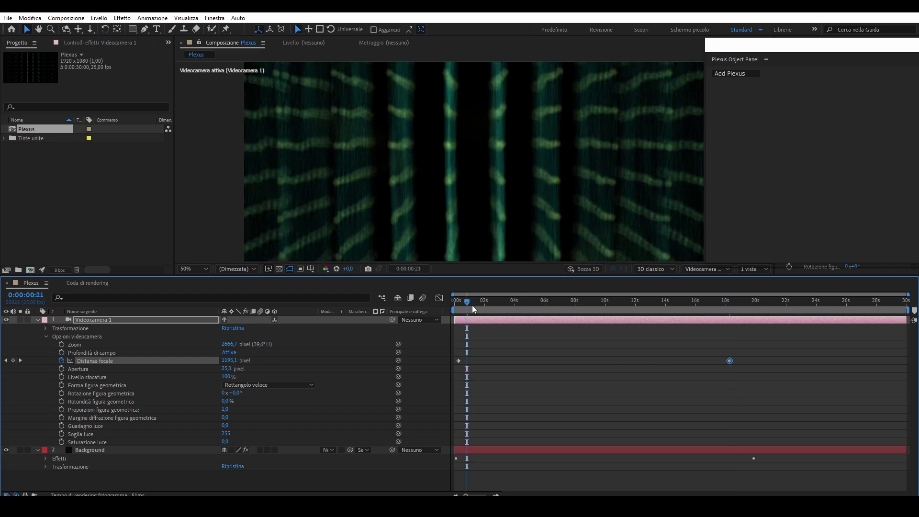
{"action": "key", "text": "space"}
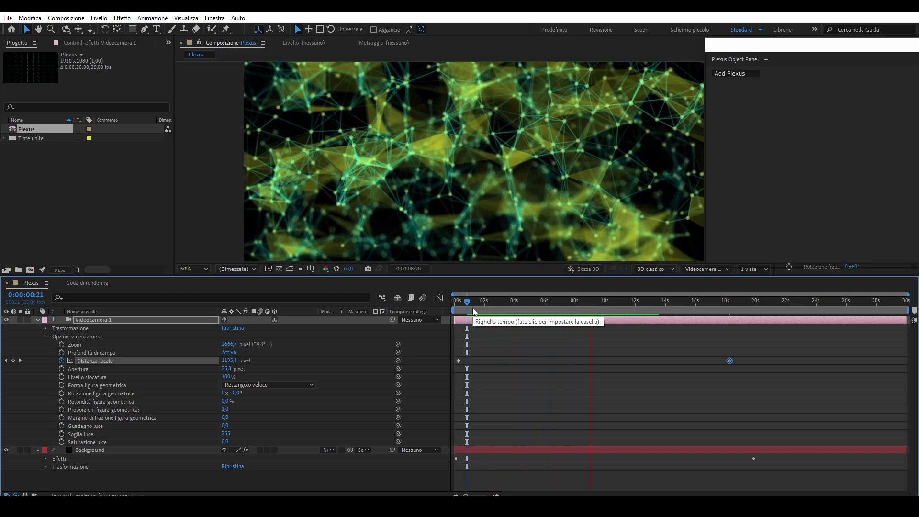
{"action": "key", "text": "space"}
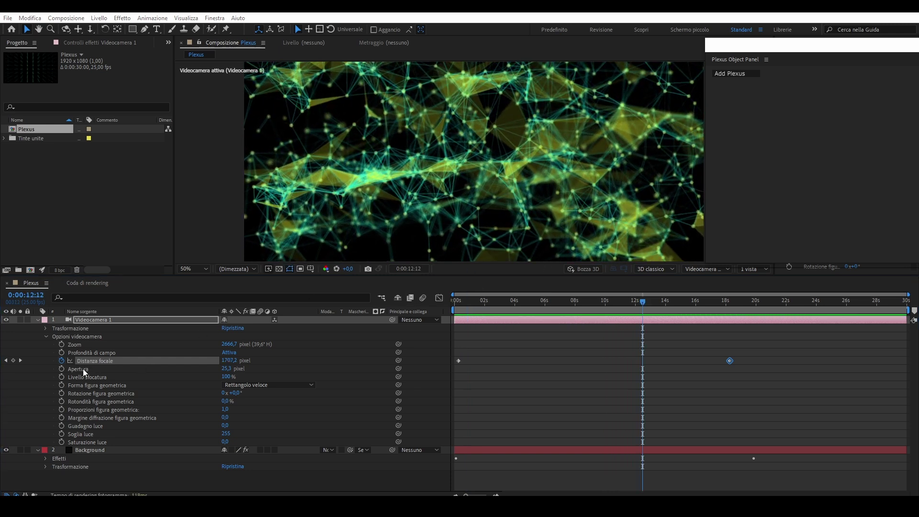
- Set the camera's aperture to 28 pixels and preview the animation from 0:00:01:19
{"action": "left_click", "coordinate": [82, 369]}
{"action": "mouse_move", "coordinate": [232, 369]}
{"action": "left_mouse_down"}
{"action": "mouse_move", "coordinate": [254, 368]}
{"action": "mouse_move", "coordinate": [243, 369]}
{"action": "left_mouse_up"}
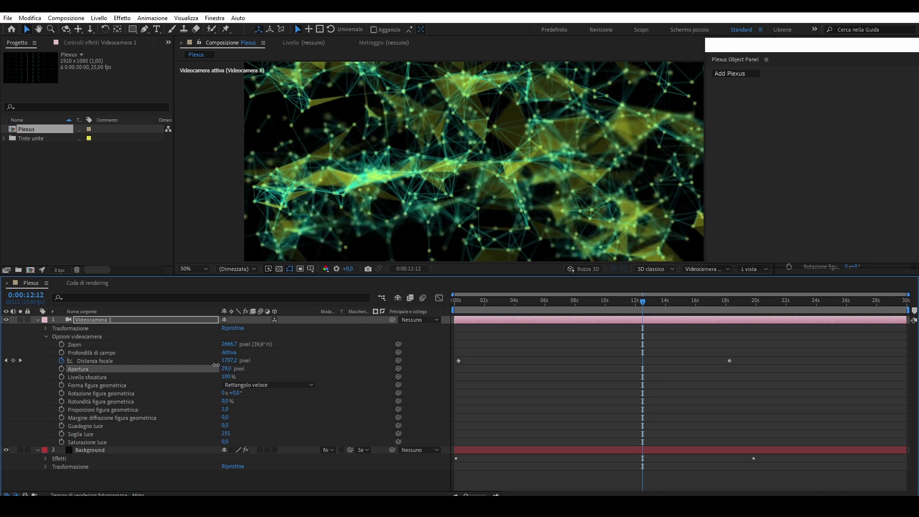
{"action": "left_click_drag", "start_coordinate": [217, 365], "coordinate": [220, 364]}
{"action": "left_click", "coordinate": [481, 301]}
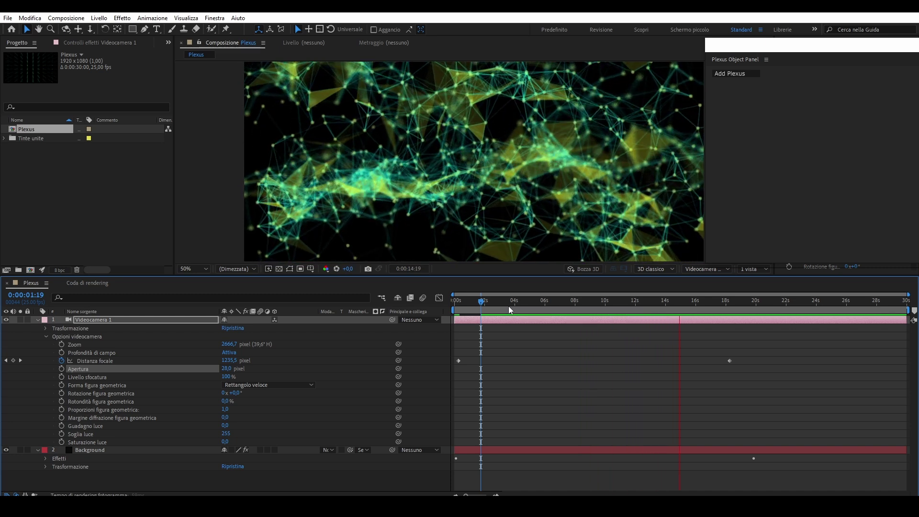
{"action": "key", "text": "space"}
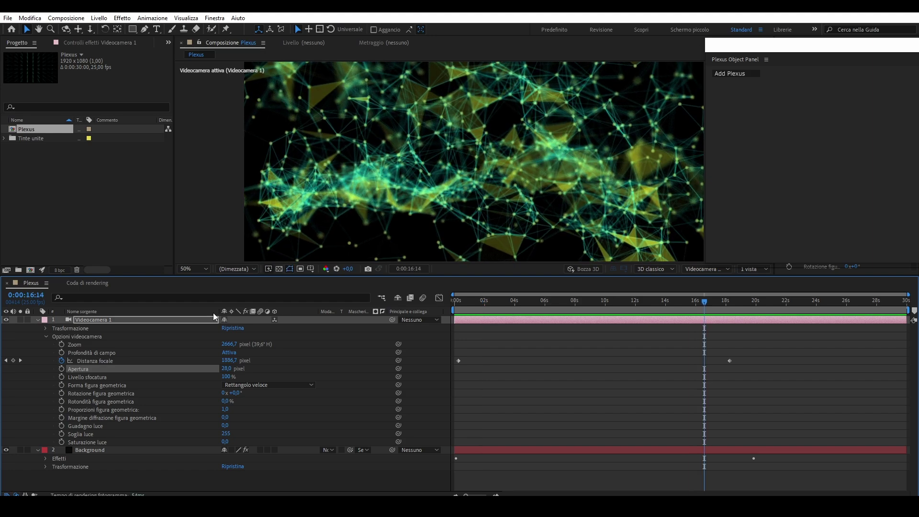